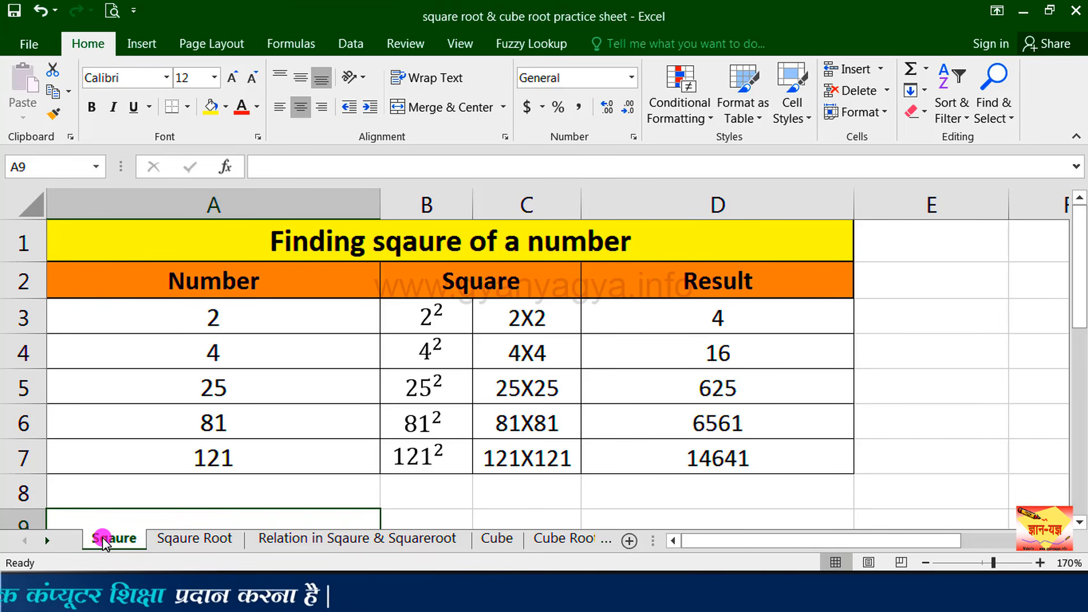
Step: Examine the first example on the Sqaure sheet, from the number in A3 through its multiplication form to the result in D3
click(284, 317)
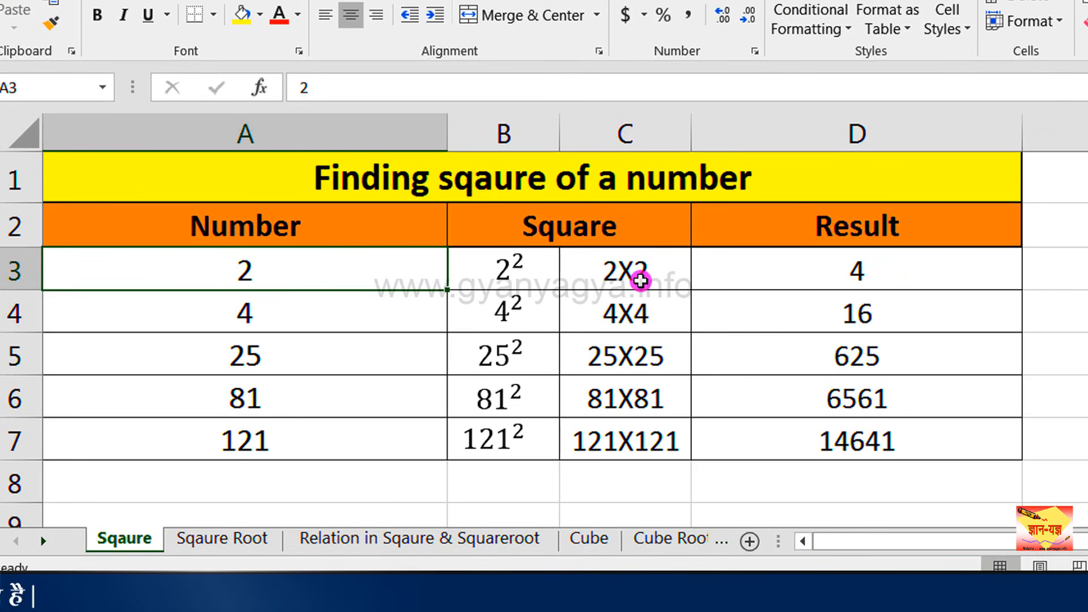
click(632, 273)
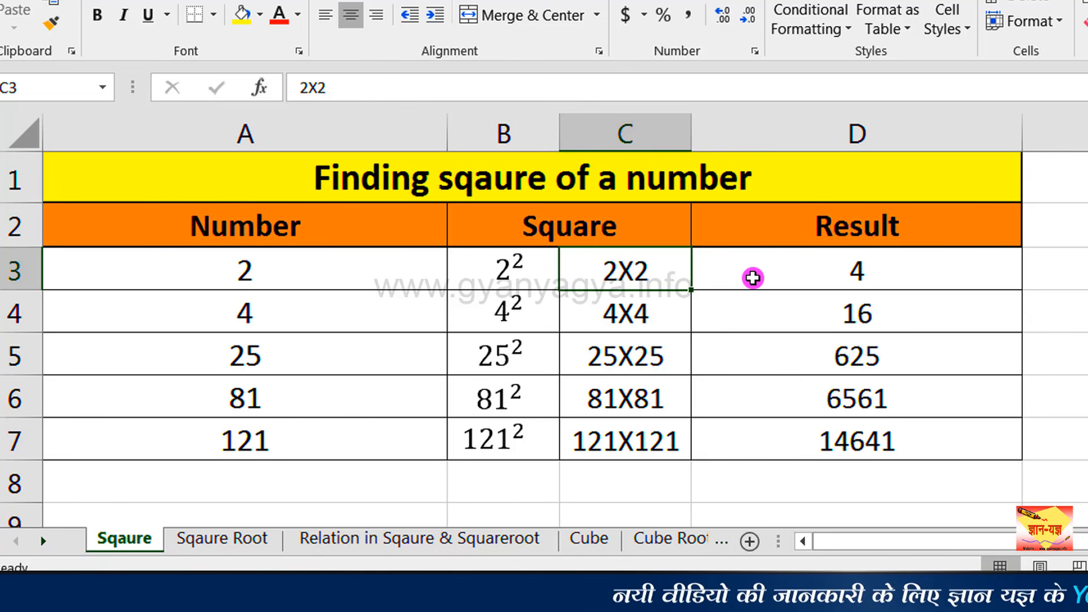
click(754, 277)
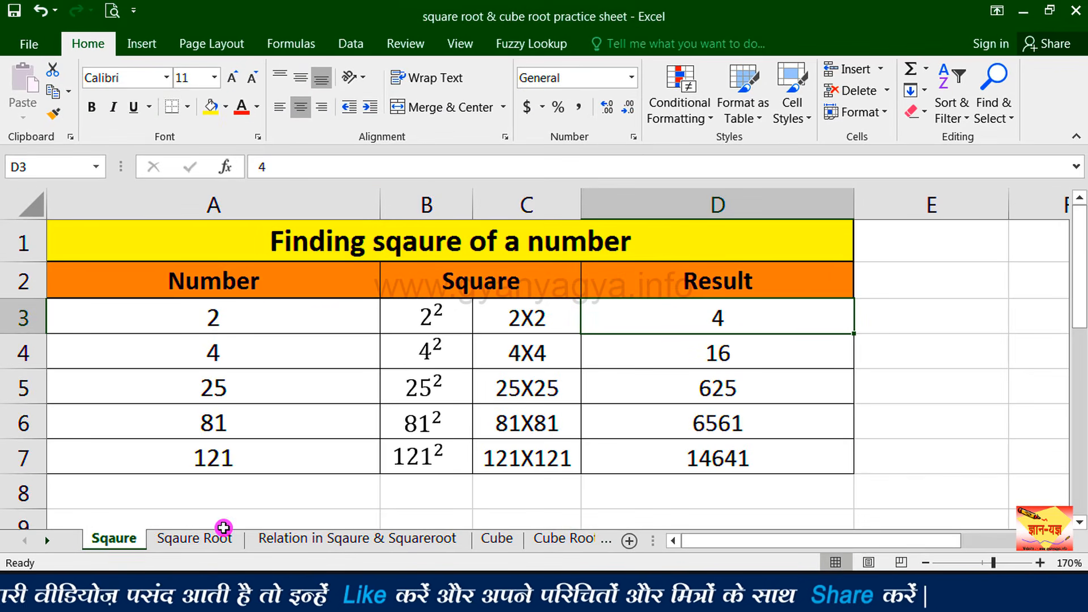
Step: On the Sqaure Root sheet, change the merged B2 header to "Square Root" and open the Relation in Sqaure & Squareroot sheet
click(223, 543)
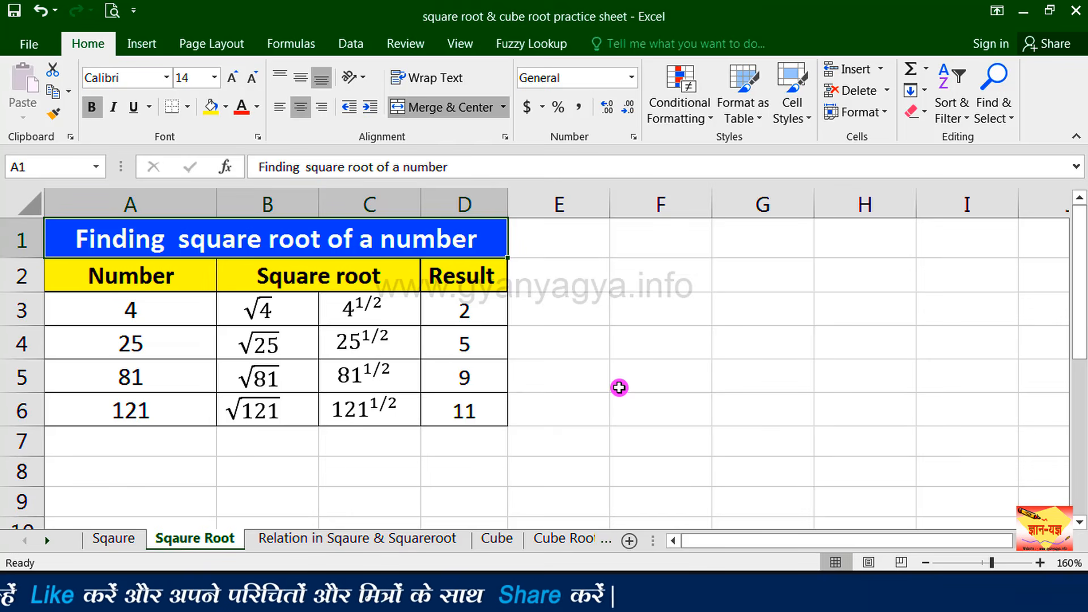
double_click(266, 276)
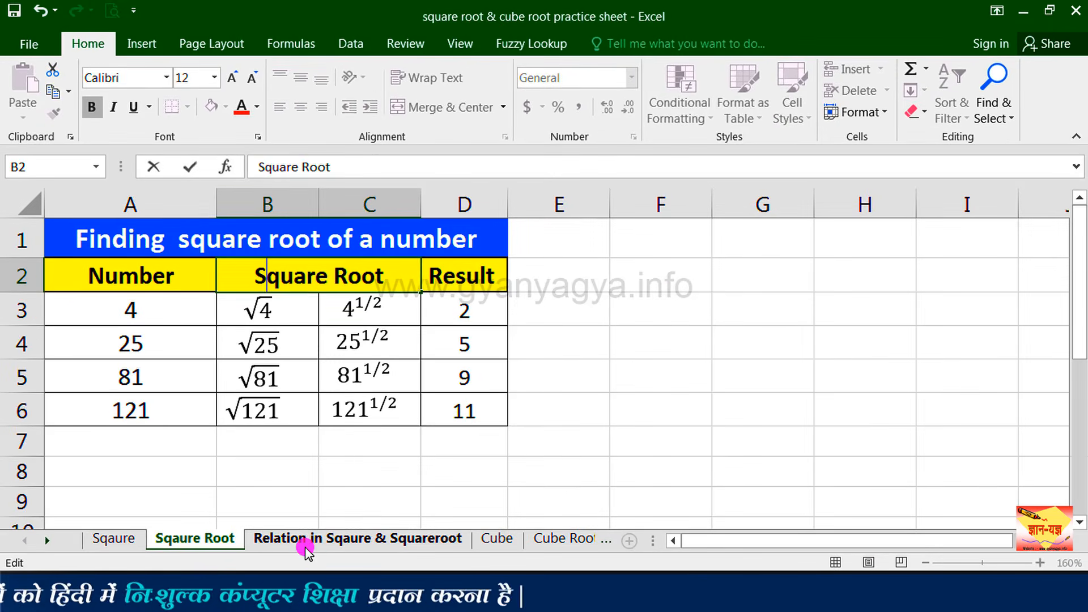
click(304, 547)
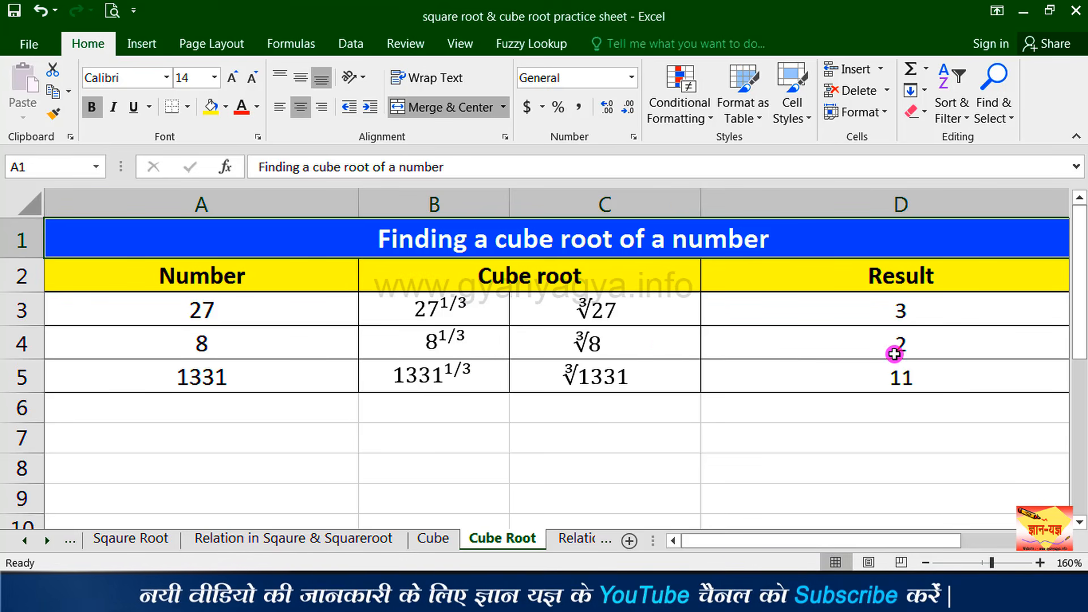
Step: Open the Relation in Cube & Cuberoot sheet and open its merged B2 header for editing
click(579, 543)
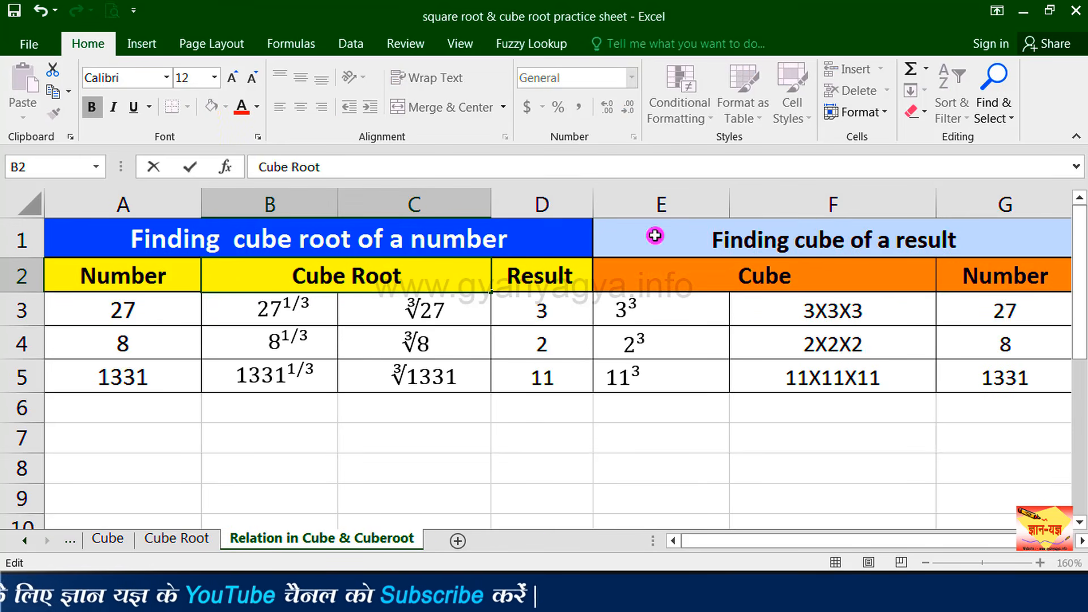
key(F2)
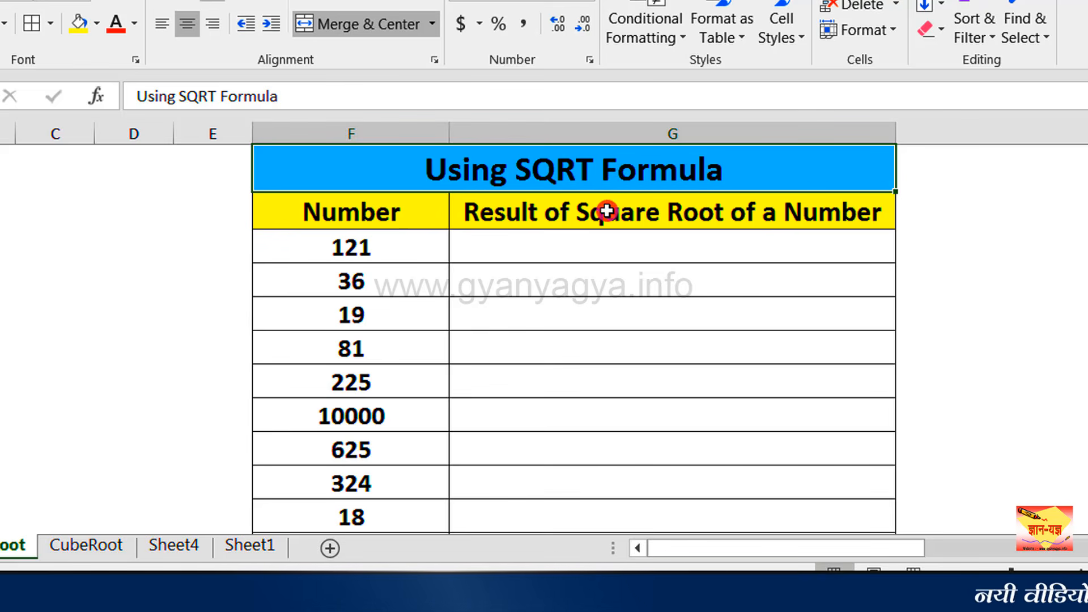
Step: Enter the formula =SQRT(F3) in cell G3 of the SquareRoot sheet to calculate the first number's square root
click(606, 245)
text(=)
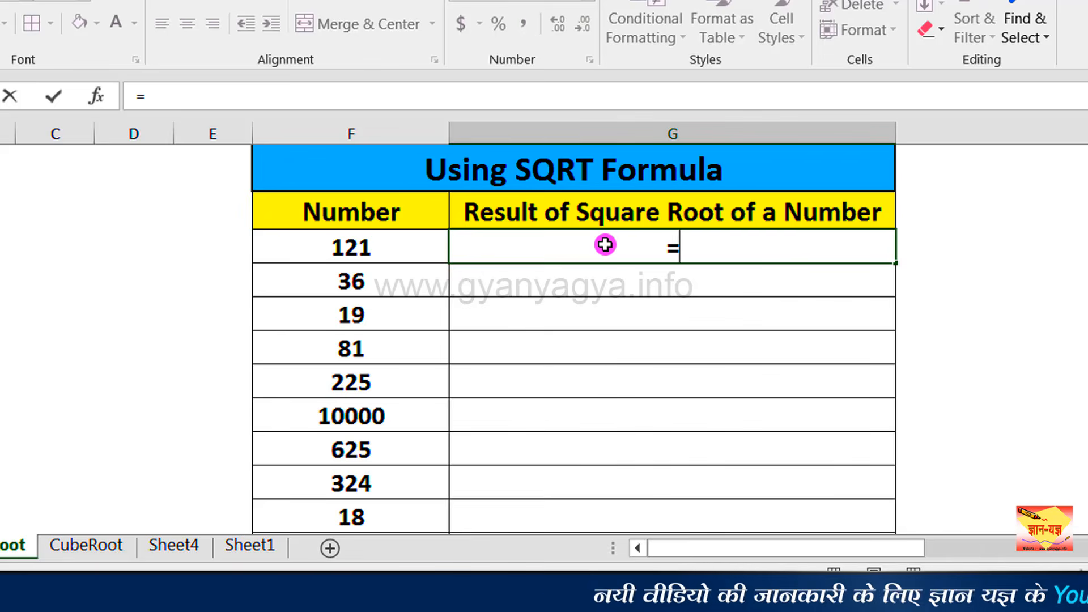
text(S)
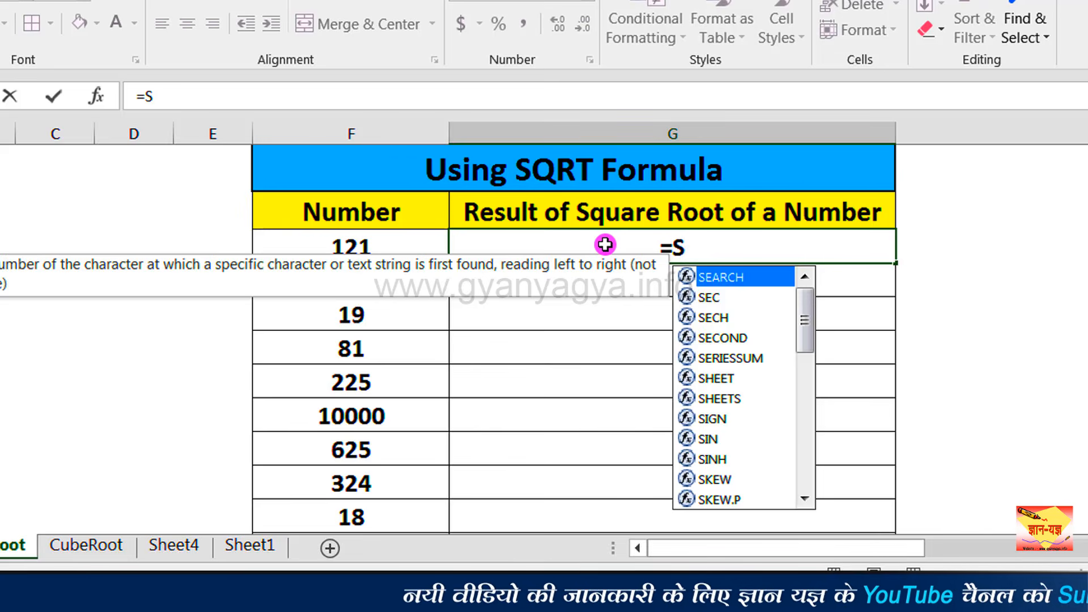
text(QRT)
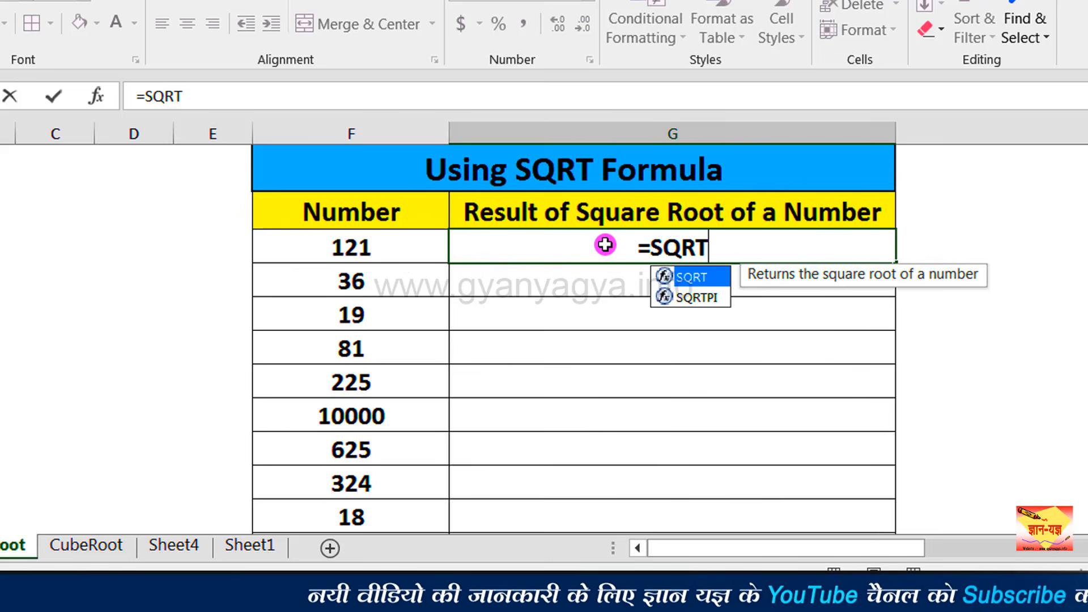
double_click(698, 278)
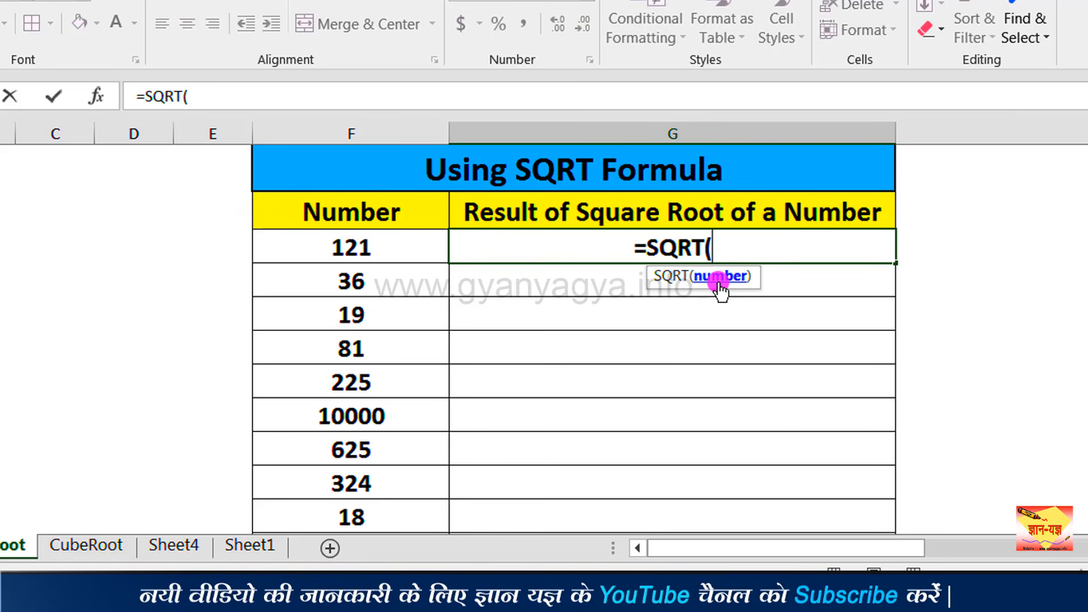
click(391, 247)
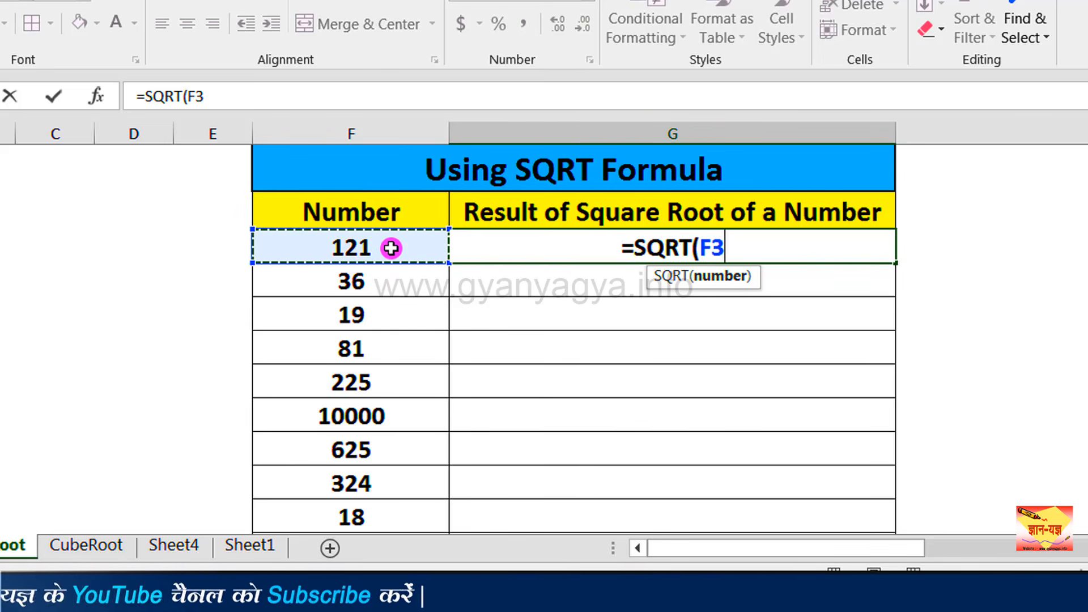
text())
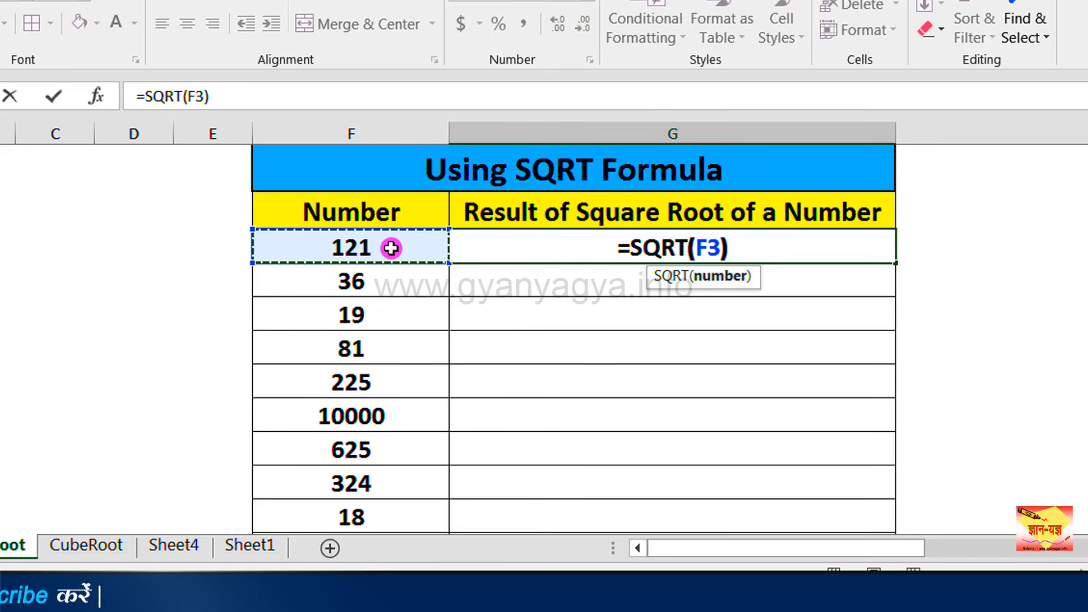
key(Return)
Step: Fill the SQRT formula from G3 down through G16 so it covers every listed number
click(540, 250)
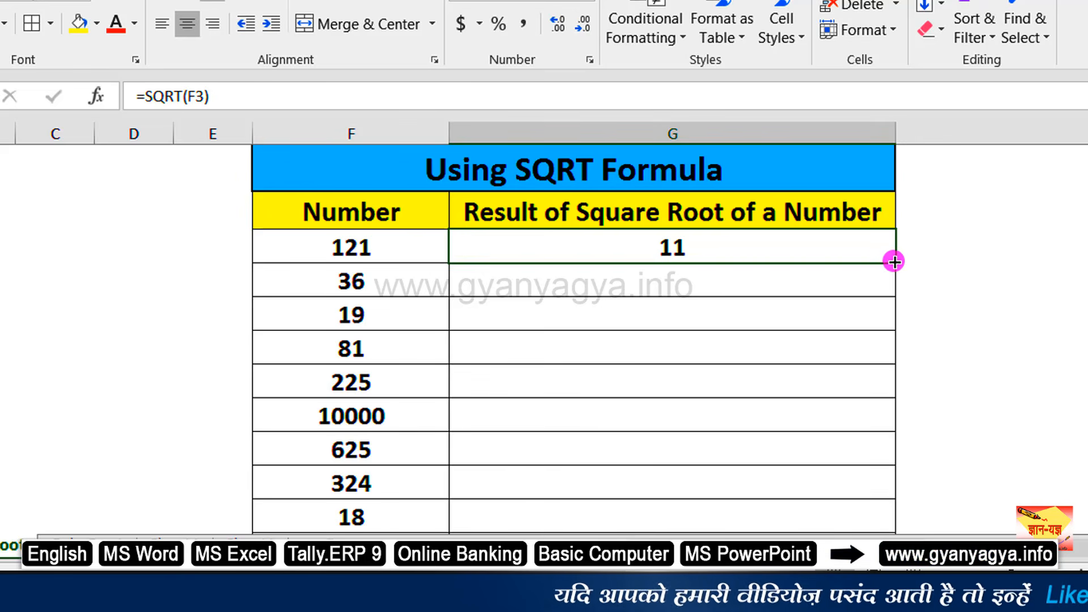
drag(896, 263, 874, 369)
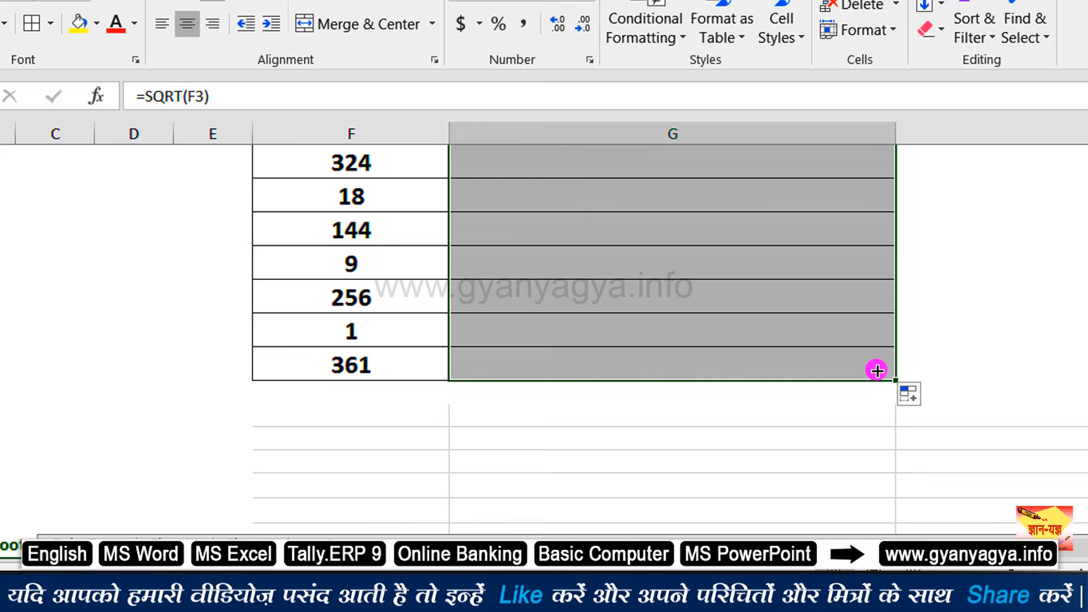
scroll(809, 282, up, 3)
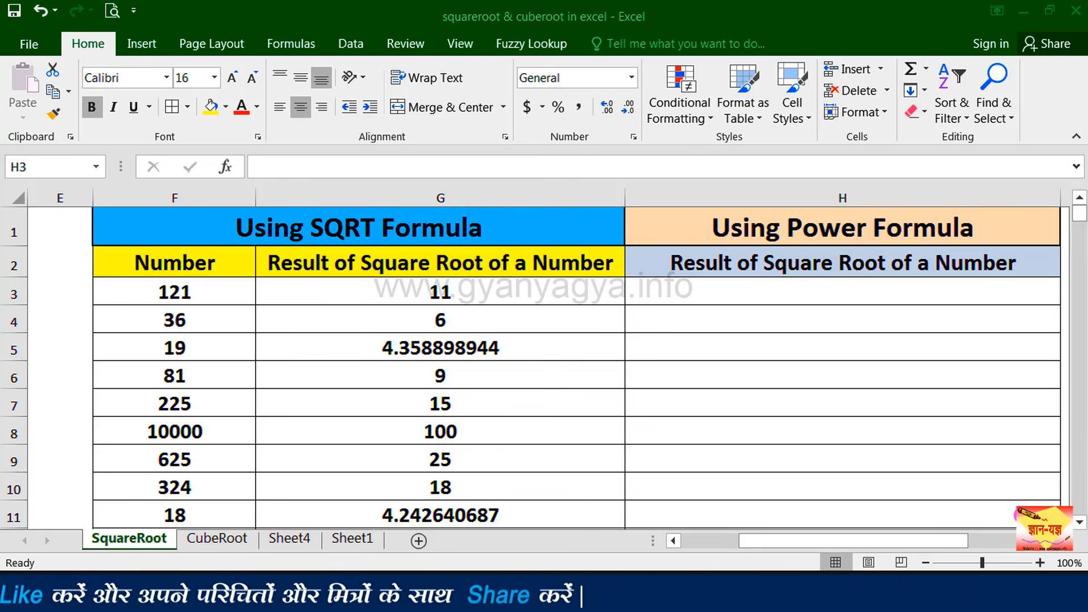
Step: Enter the formula =POWER(F3,1/2) in H3, under Using Power Formula, to calculate the first number's square root
click(889, 287)
text(=)
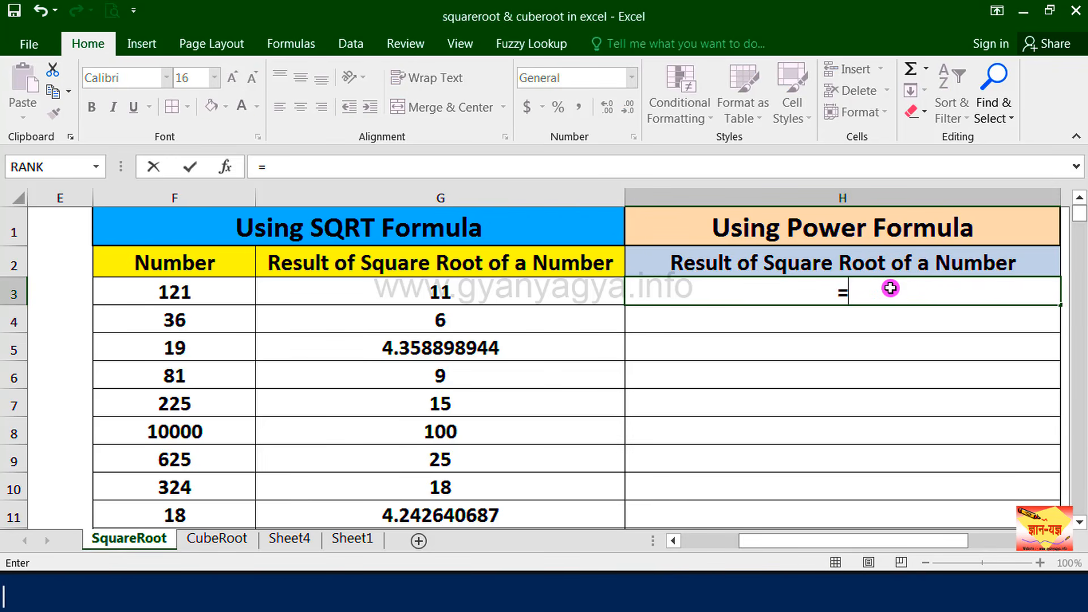
text(pow)
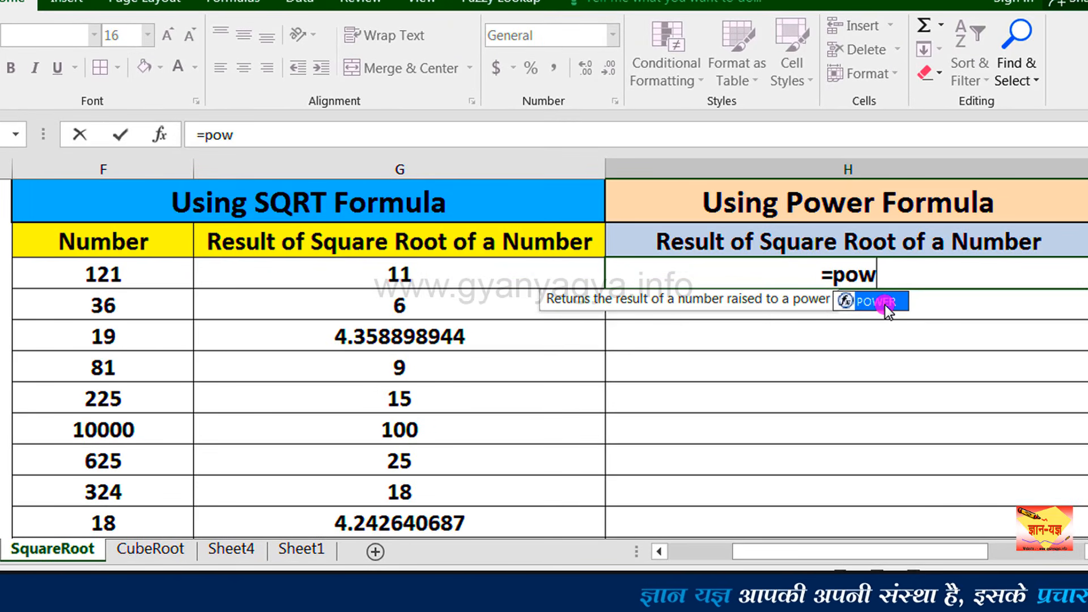
double_click(885, 304)
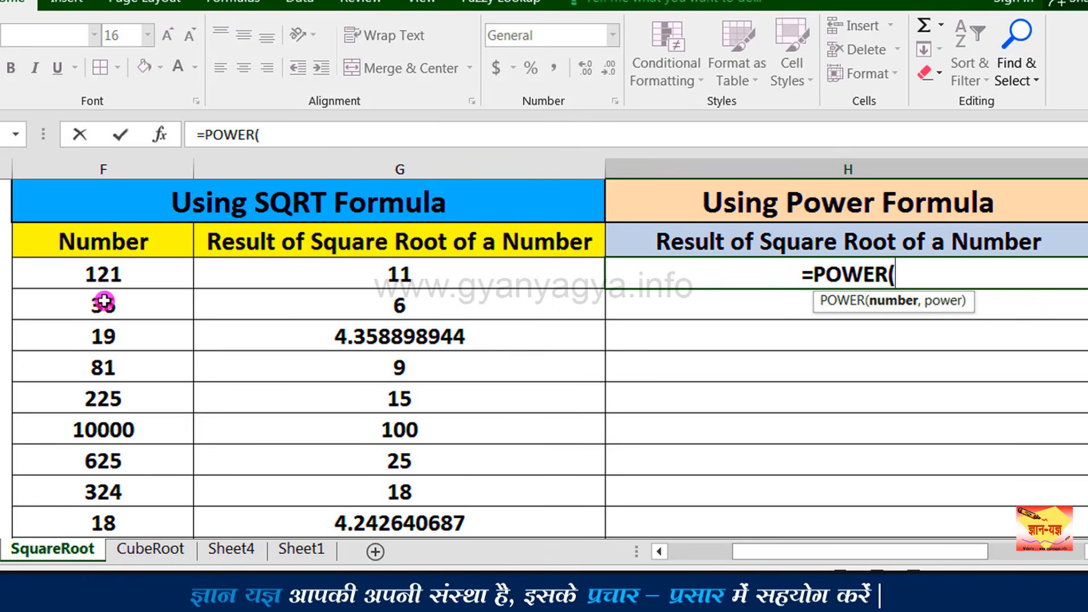
click(155, 278)
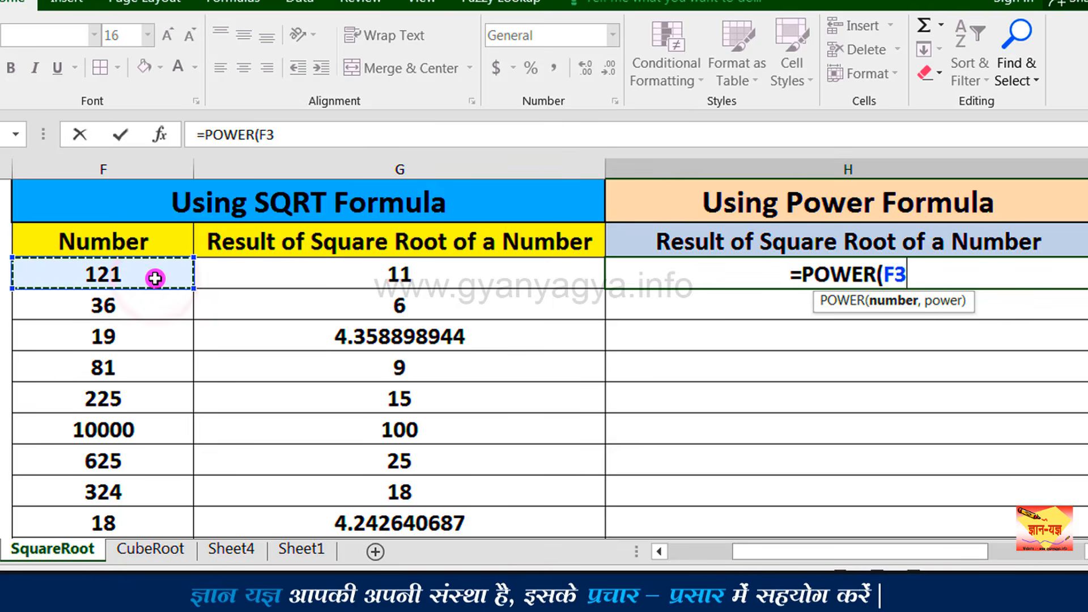
text(,)
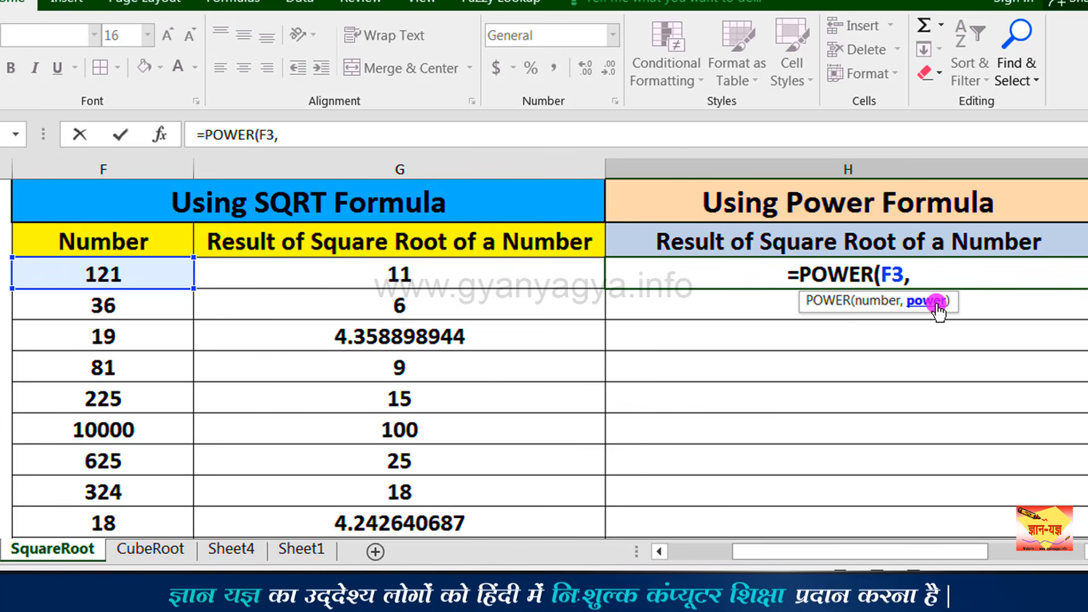
text(1)
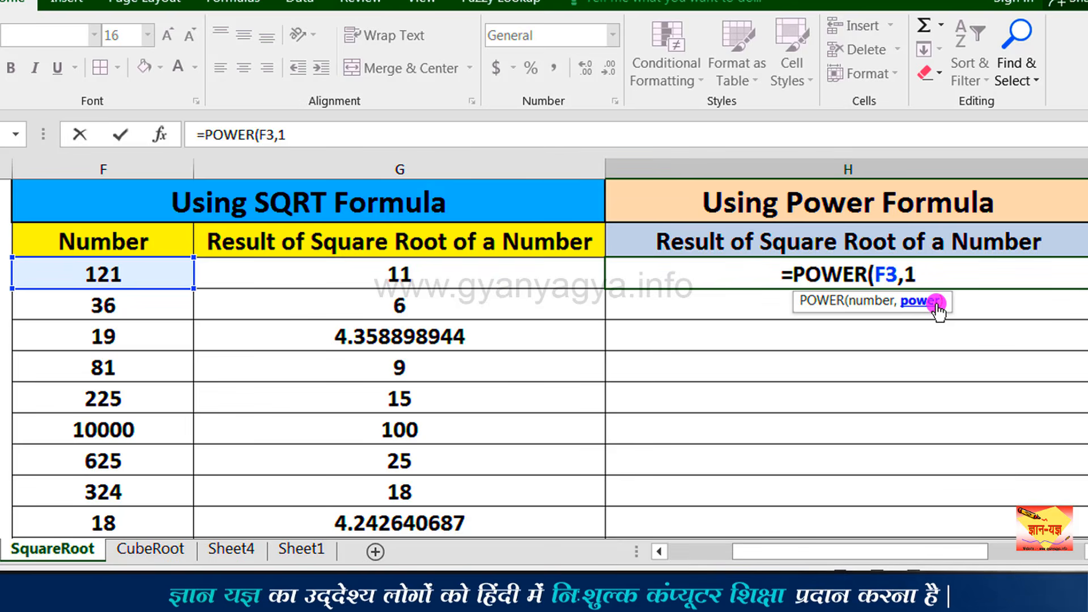
text(/)
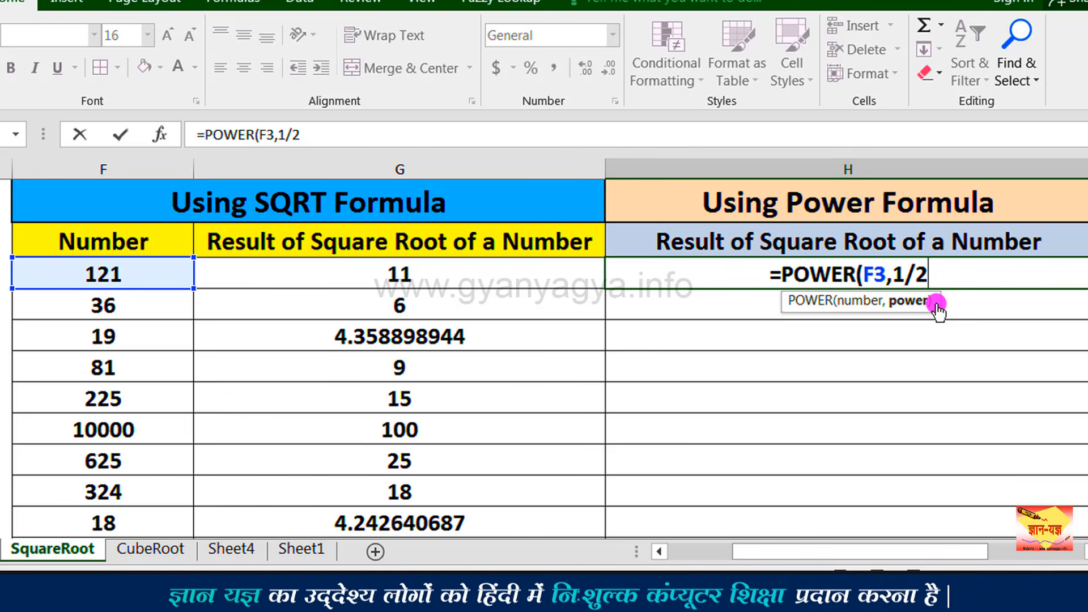
text(2))
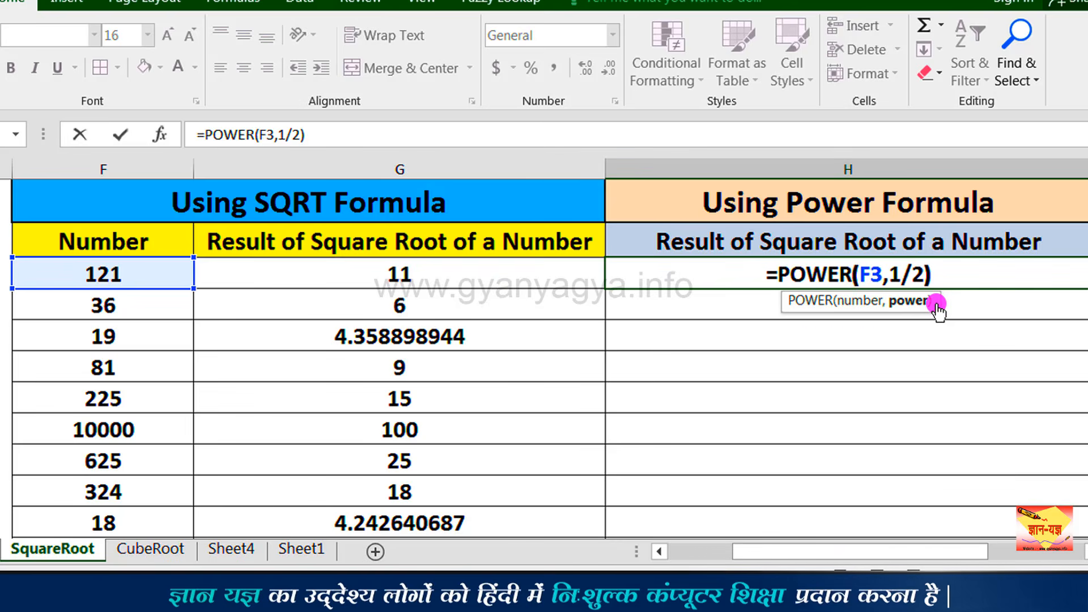
key(Return)
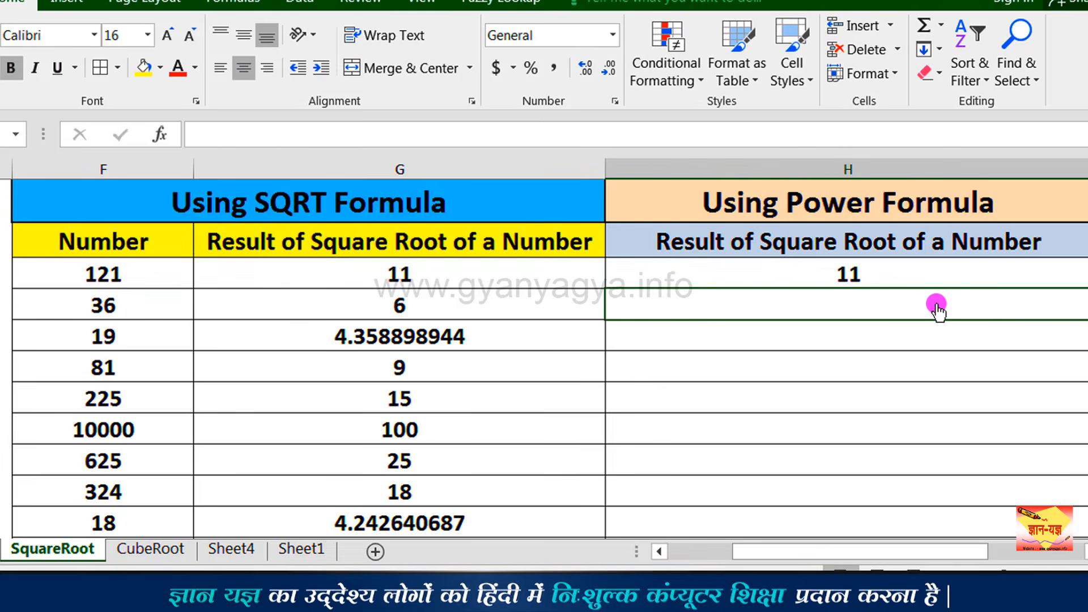
Step: Fill the POWER formula from H3 down through H16 for all the listed numbers
click(926, 276)
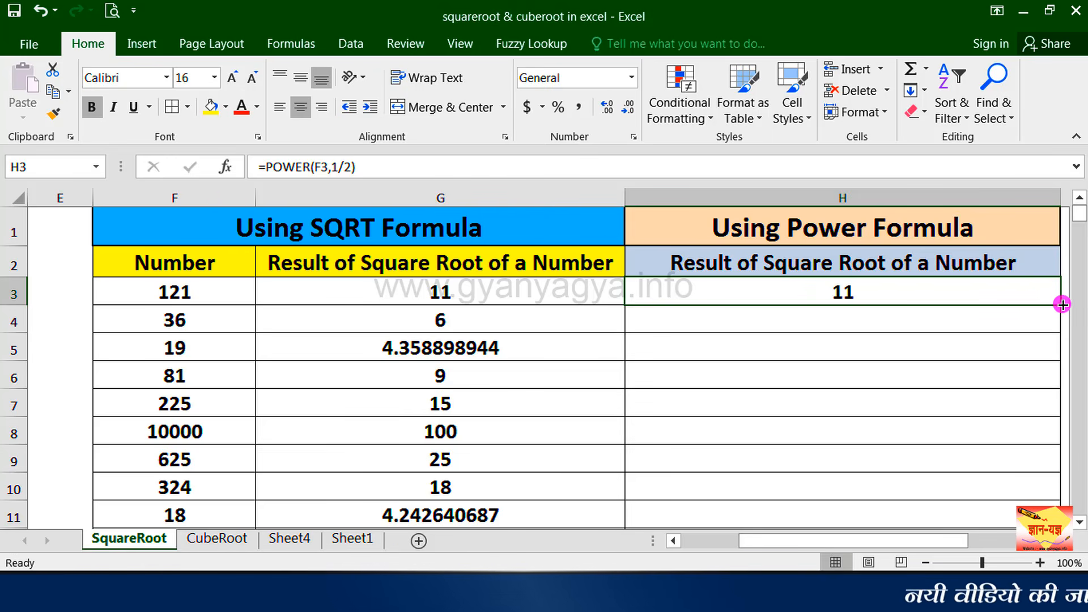
mouse_move(1061, 305)
mouse_down()
mouse_move(1049, 303)
mouse_move(1056, 558)
mouse_move(1053, 454)
mouse_up()
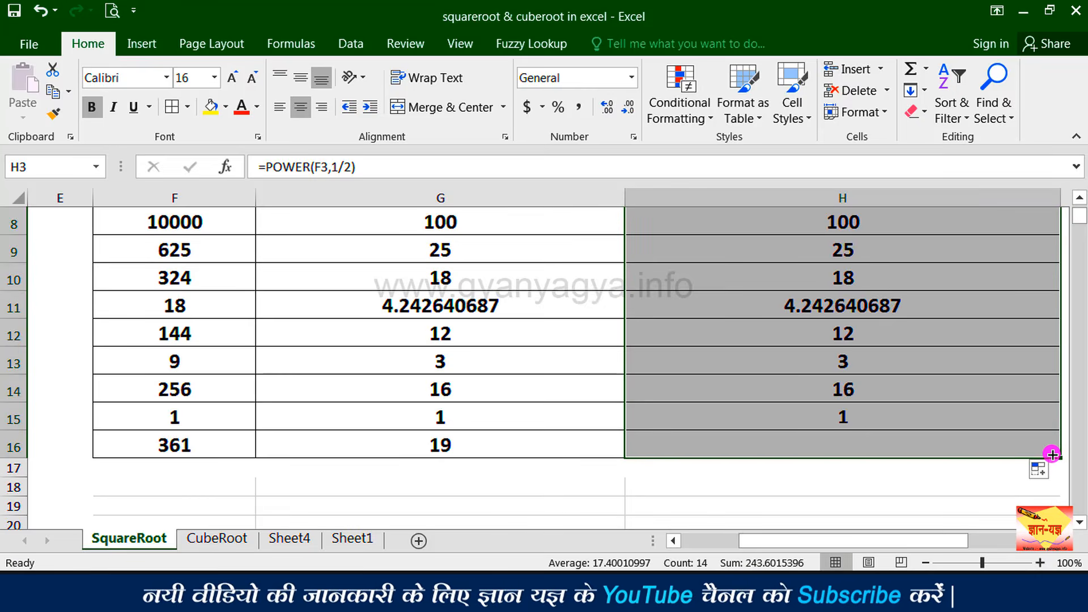
scroll(949, 378, up, 3)
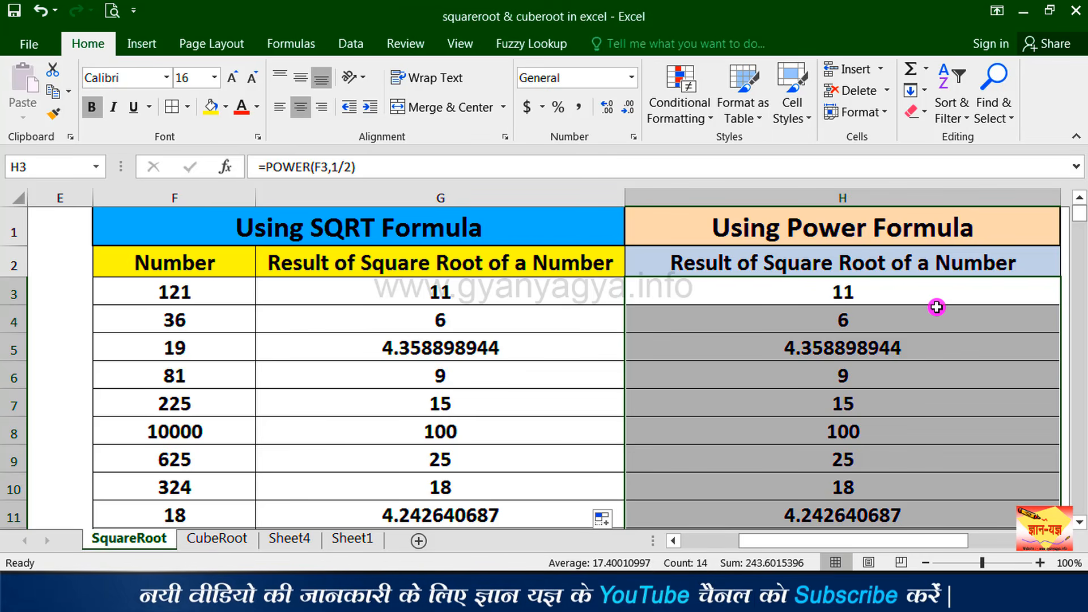
Step: On the CubeRoot sheet, enter the formula =POWER(F3,1/3) in cell G3 to calculate the first number's cube root
key(ctrl+Page_Down)
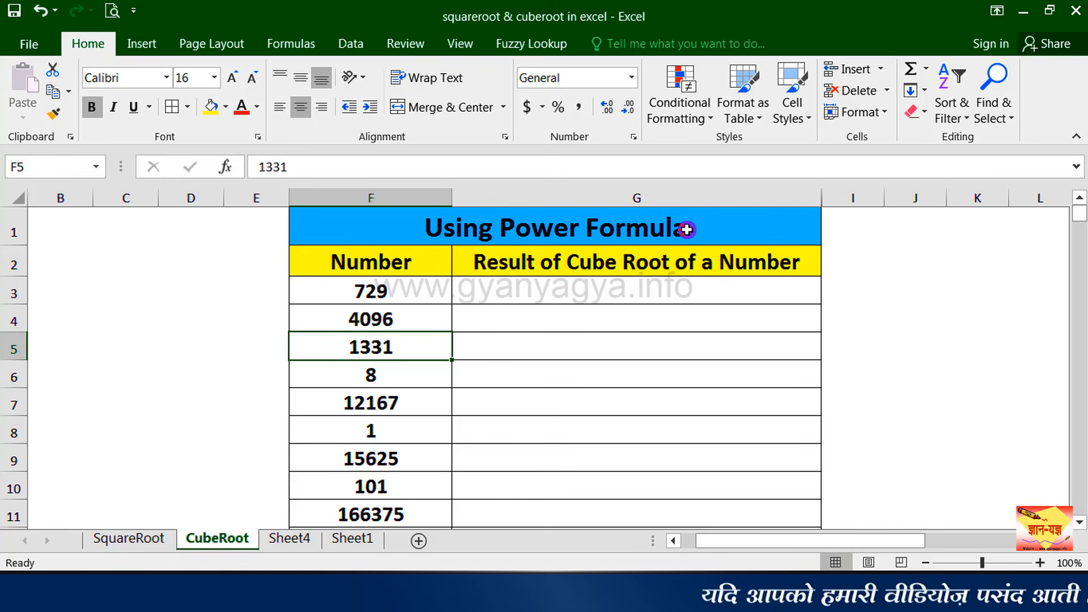
click(498, 289)
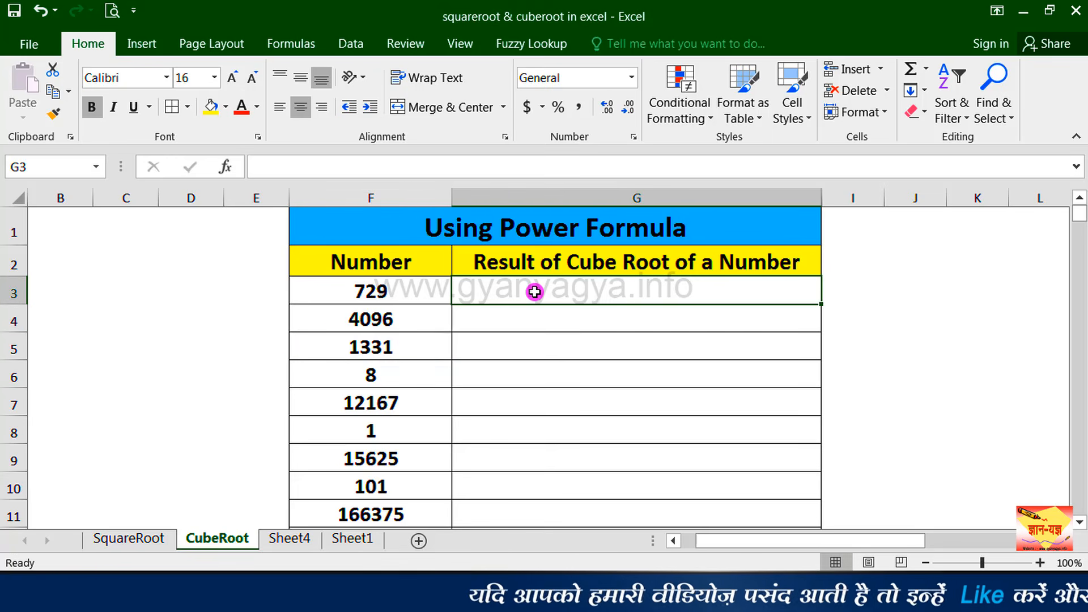
text(=)
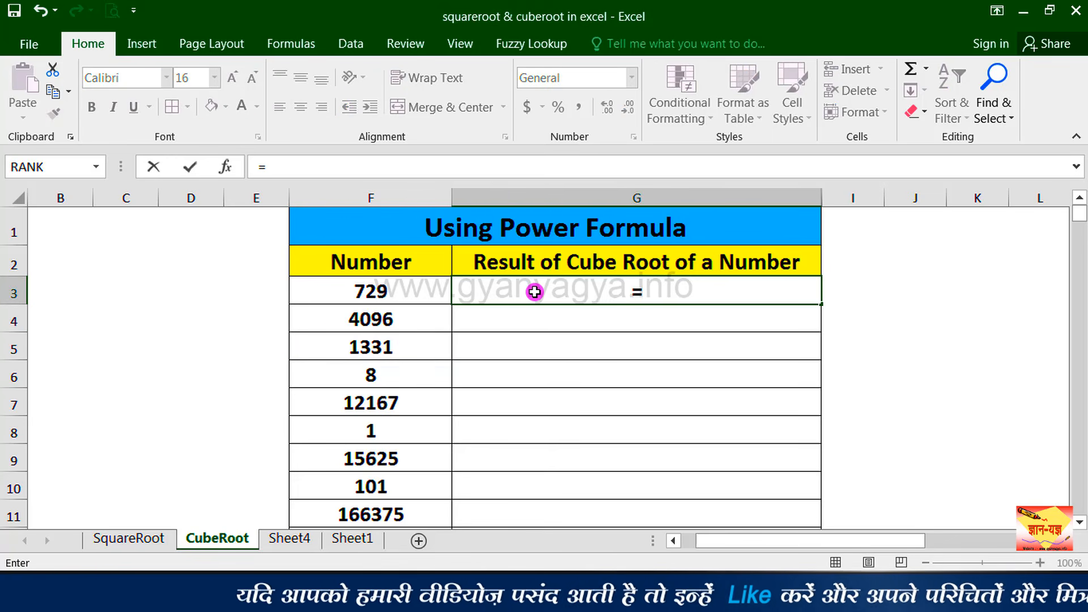
text(pow)
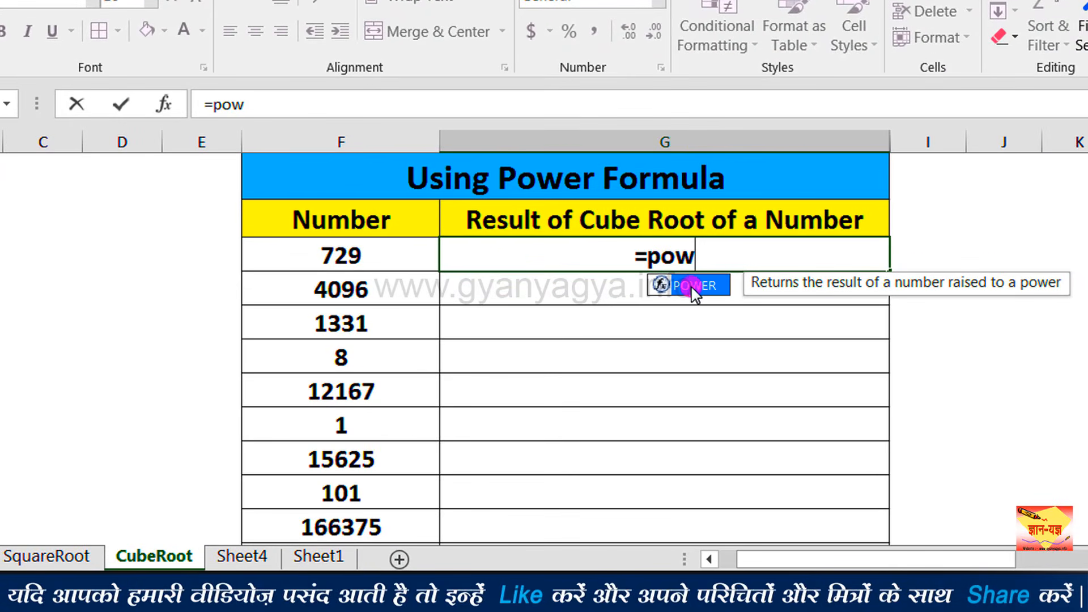
double_click(692, 286)
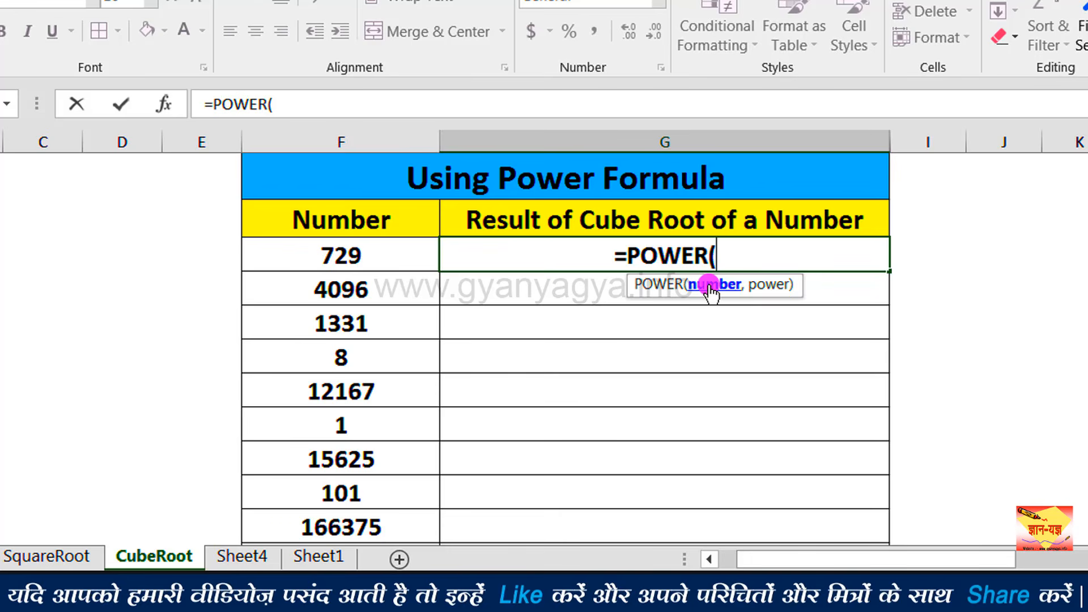
click(393, 255)
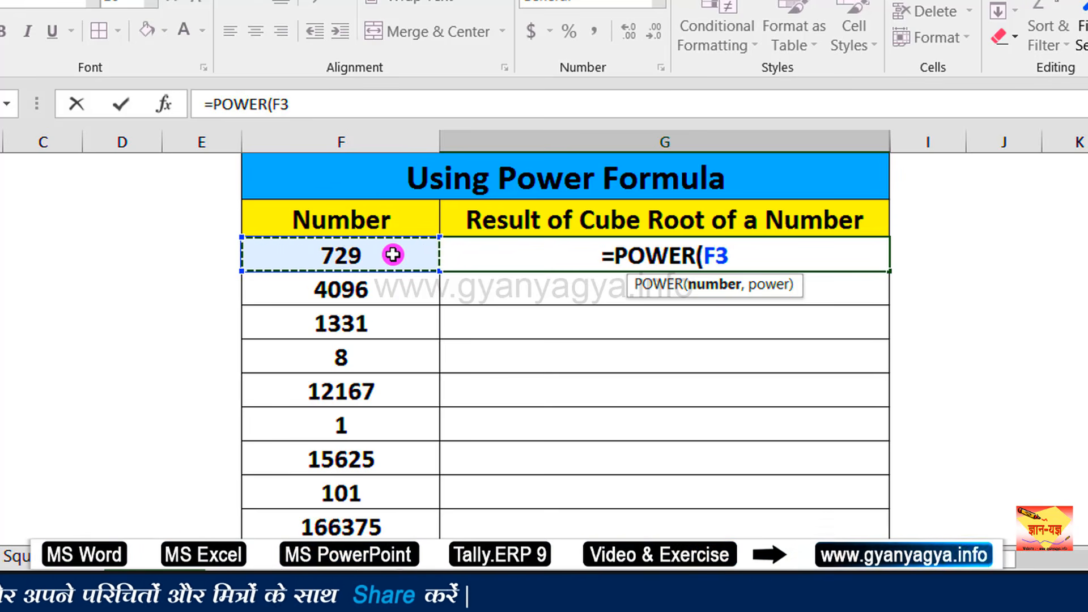
text(,)
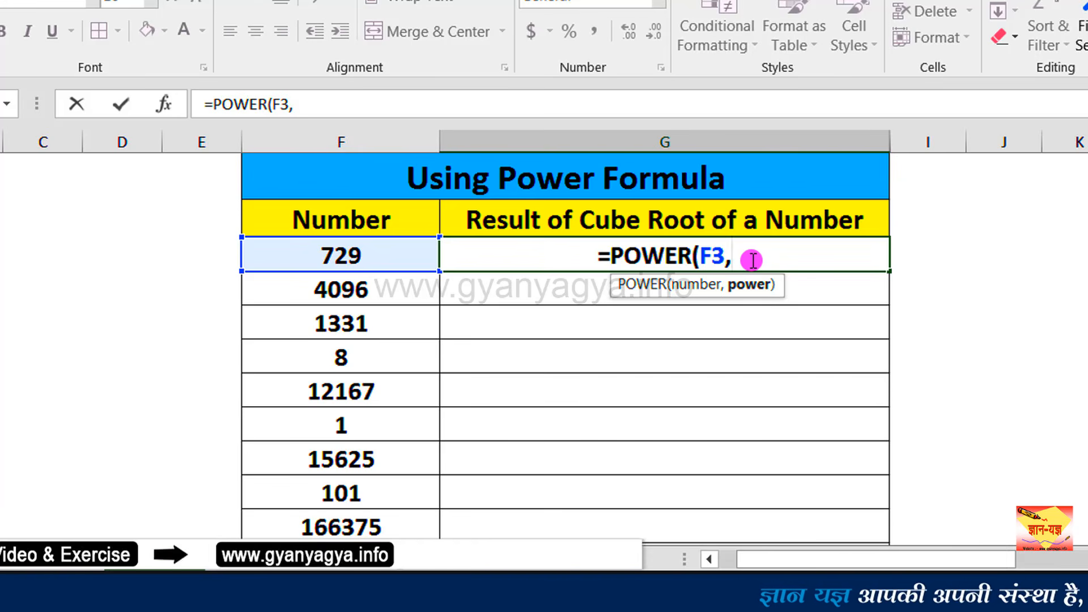
text(1/)
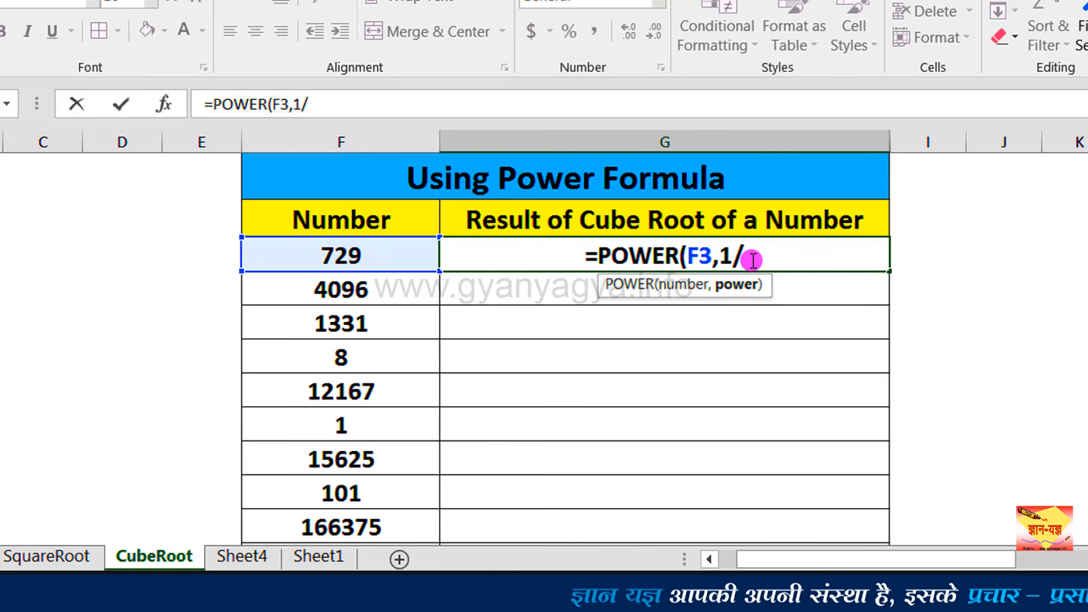
text(3)
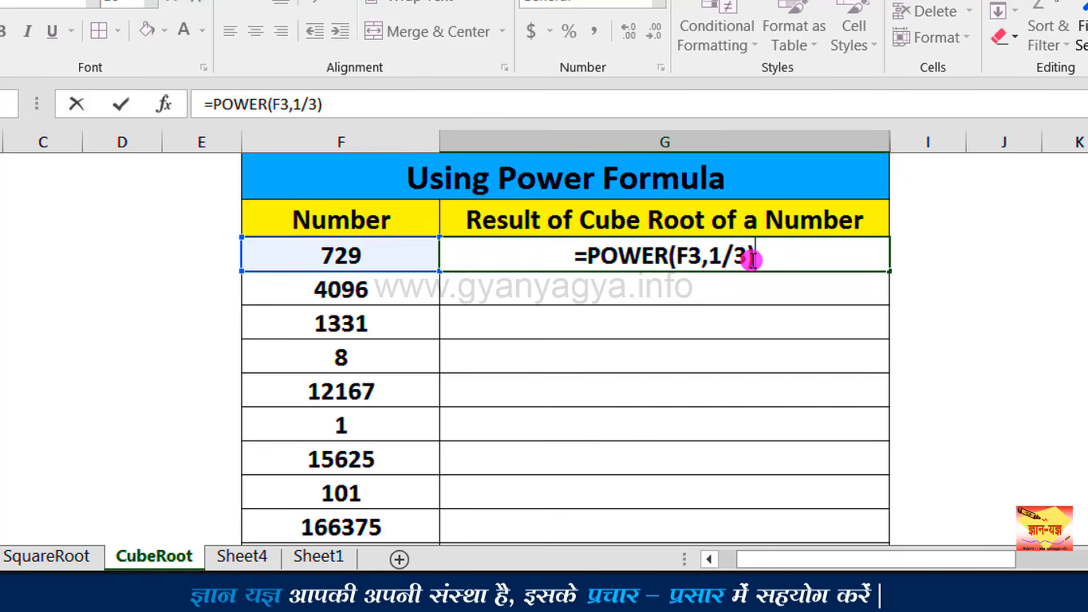
text())
key(Return)
Step: Fill the cube root POWER formula from G3 down through G16 for all the listed numbers
click(673, 264)
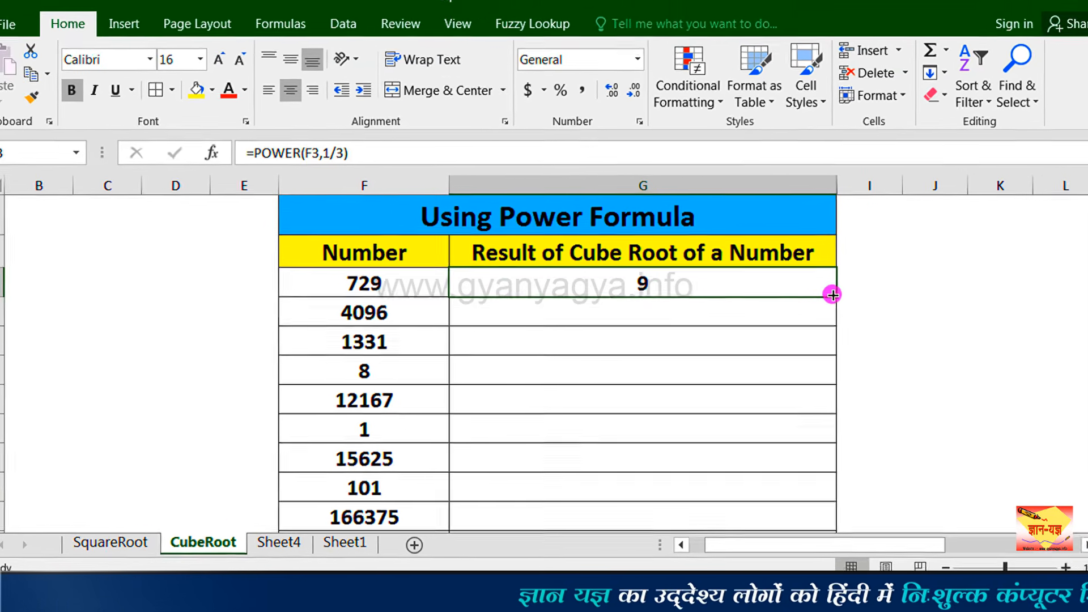
drag(889, 271, 882, 326)
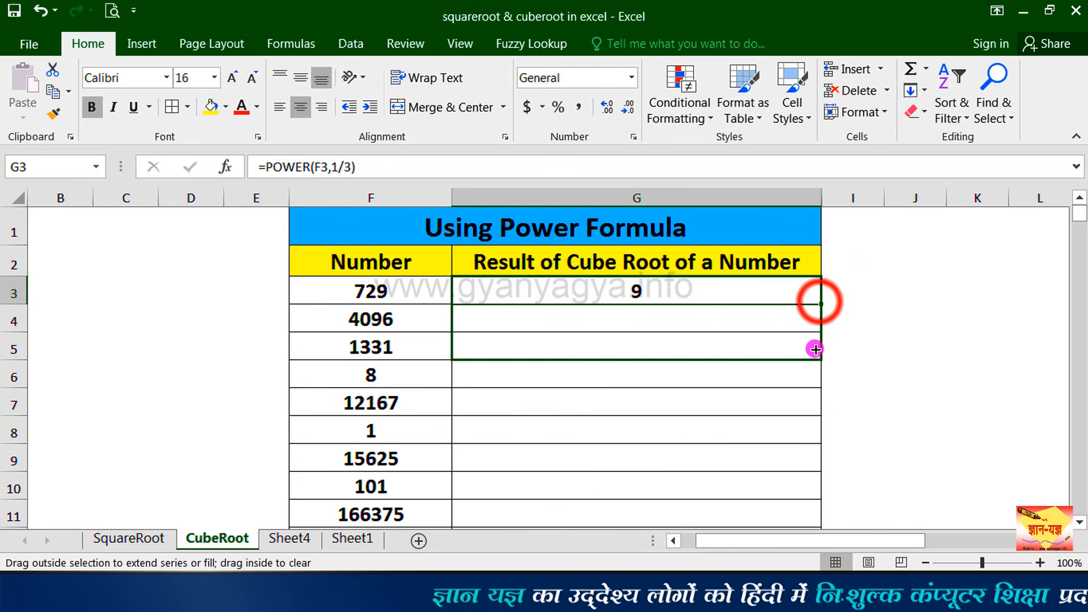
mouse_move(815, 350)
mouse_down()
mouse_move(819, 539)
mouse_move(815, 477)
mouse_up()
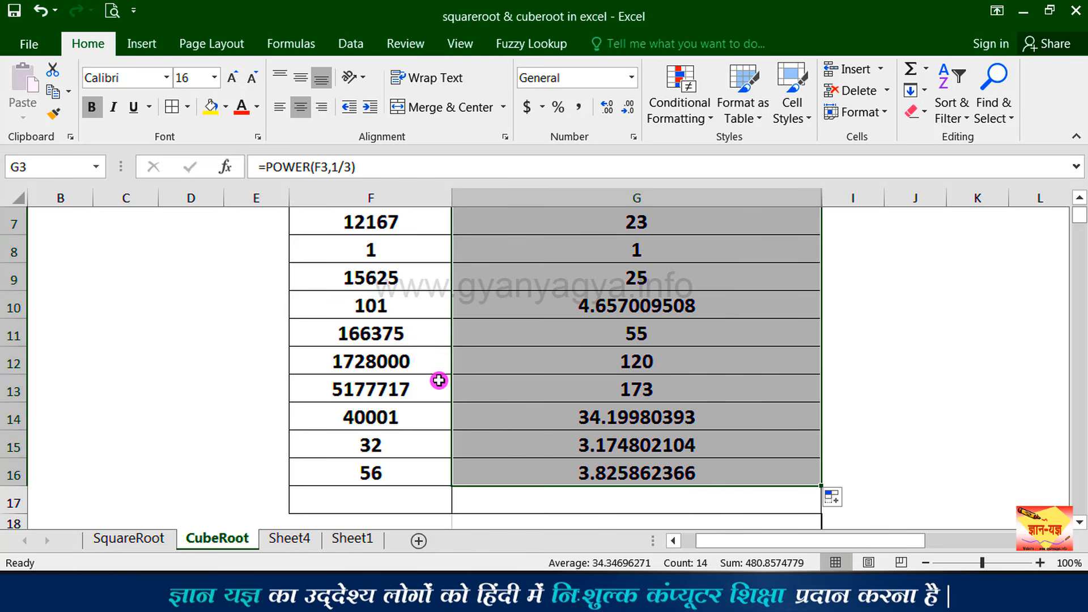
click(1077, 203)
click(1078, 203)
click(1077, 203)
click(1078, 203)
click(1078, 203)
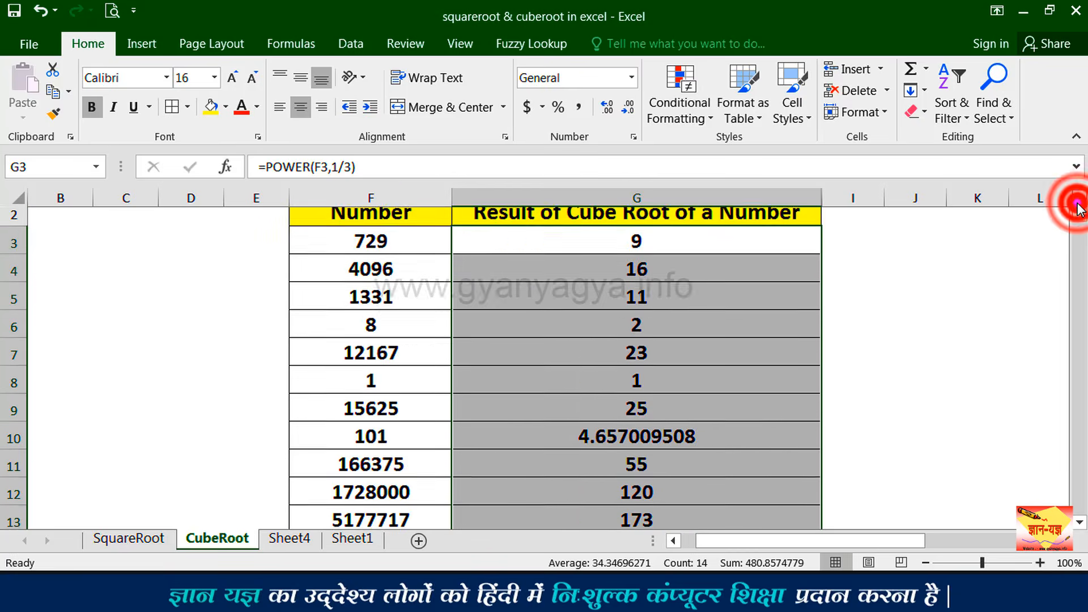
click(1078, 203)
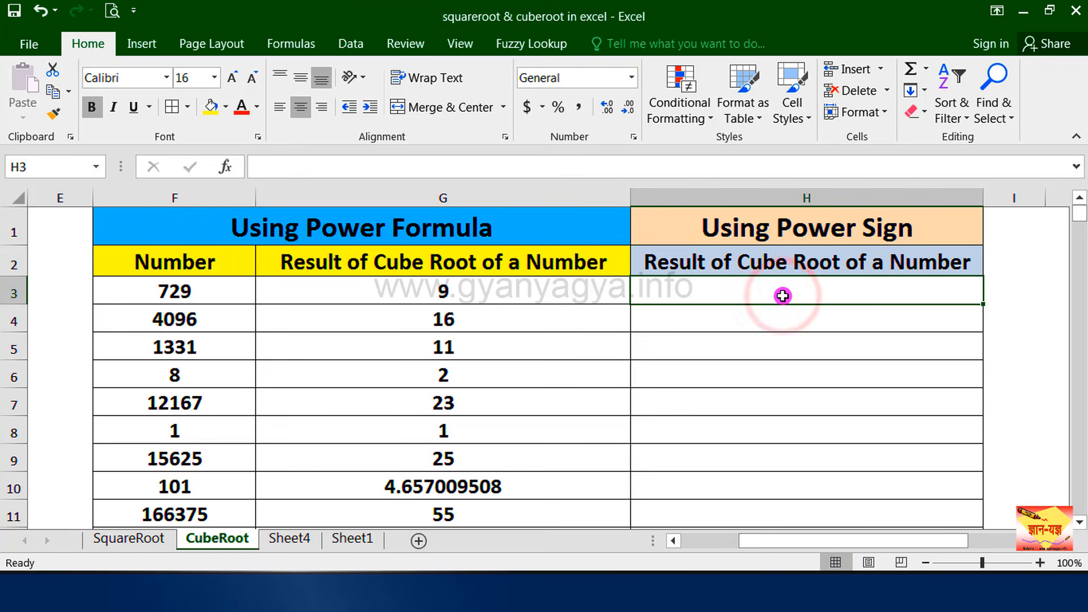
Step: Enter the formula =F3^(1/3) in H3, under Using Power Sign, to calculate the first number's cube root
text(=)
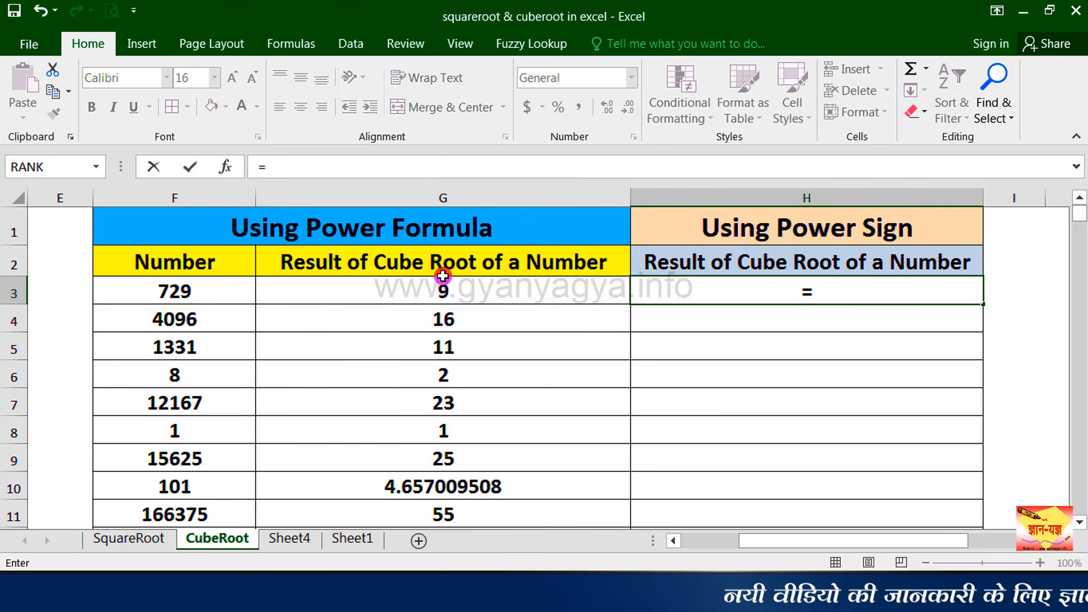
click(217, 294)
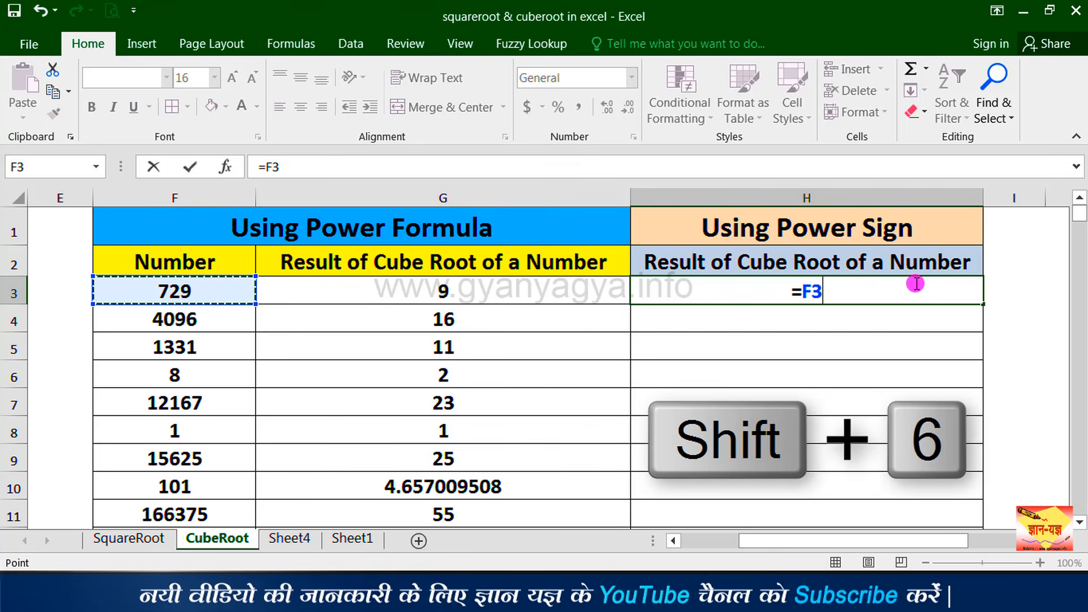
text(^)
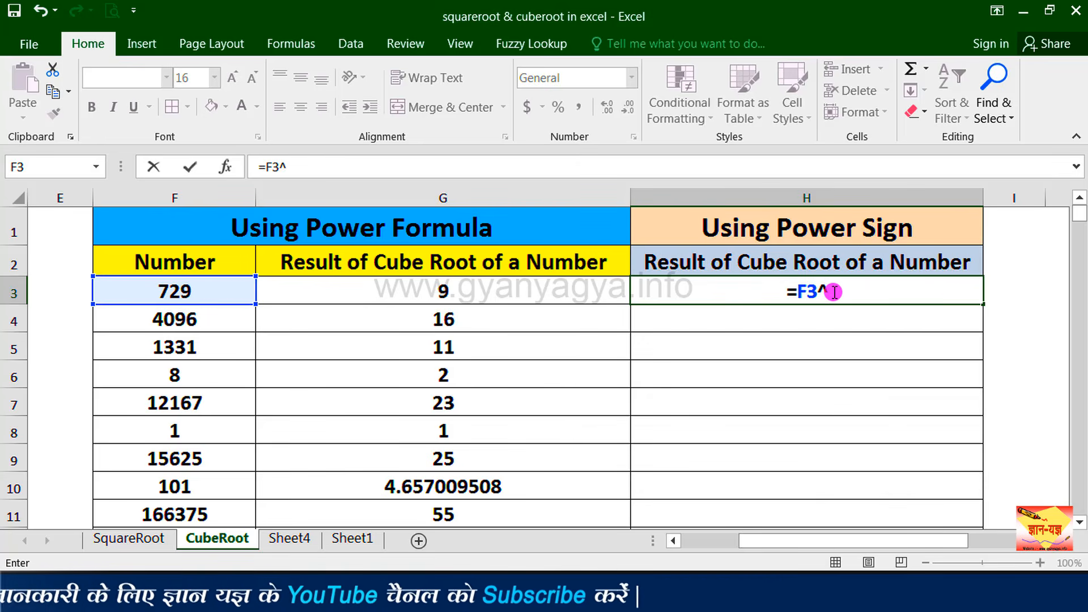
text(()
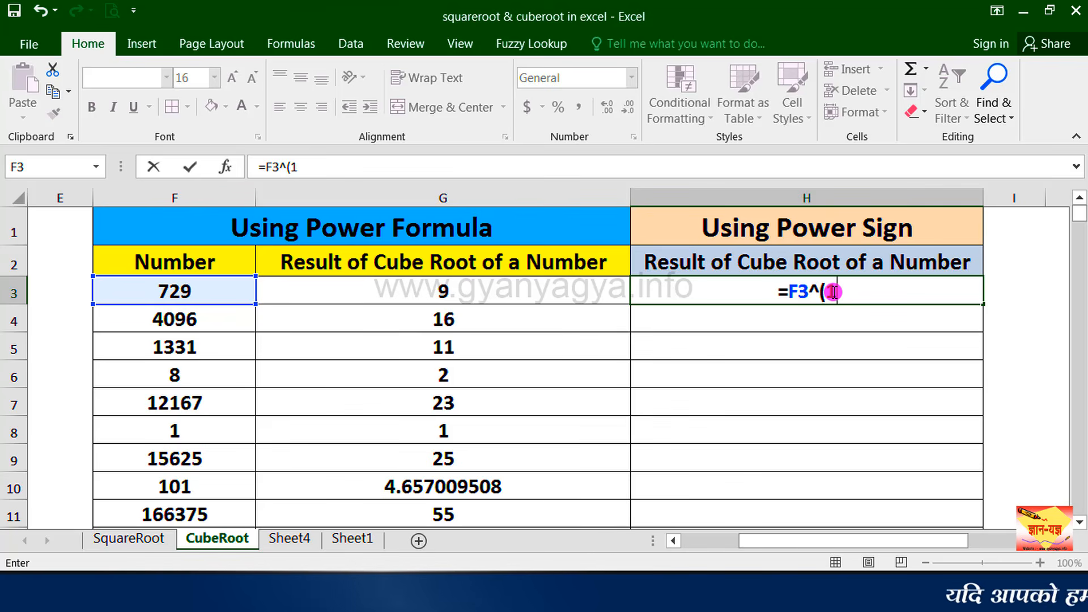
text(1/3)
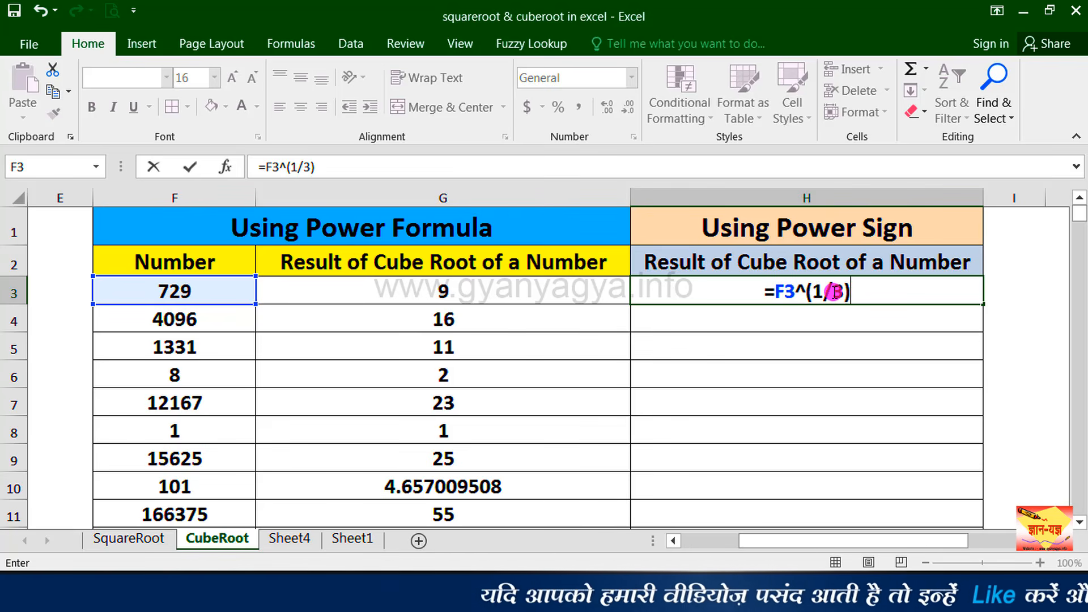
text())
key(Return)
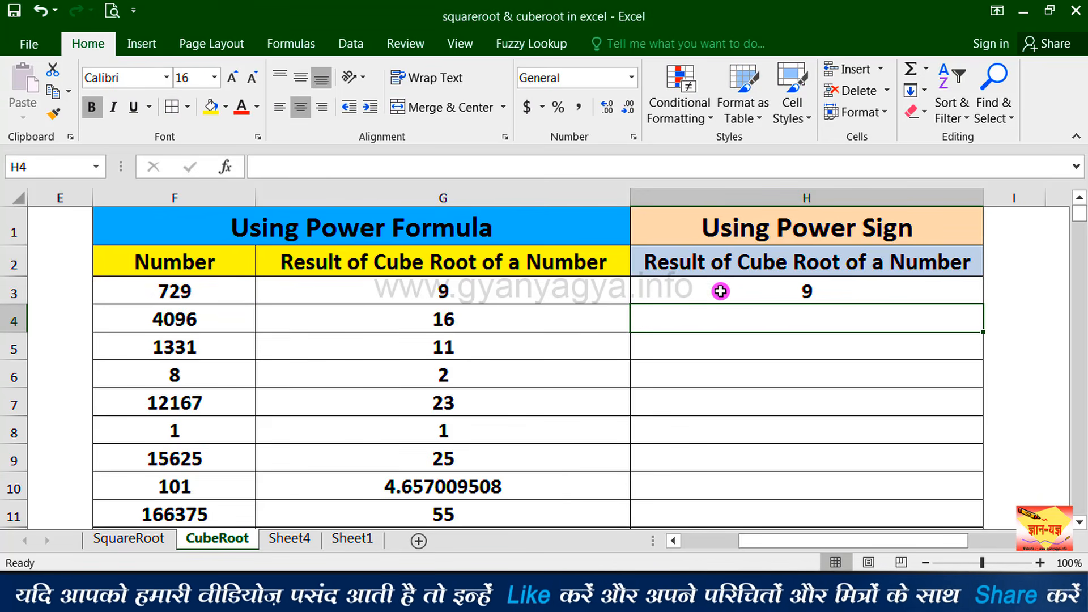
Step: Fill the power sign formula from H3 down through H16, and open the formula in H3 to review it
click(698, 297)
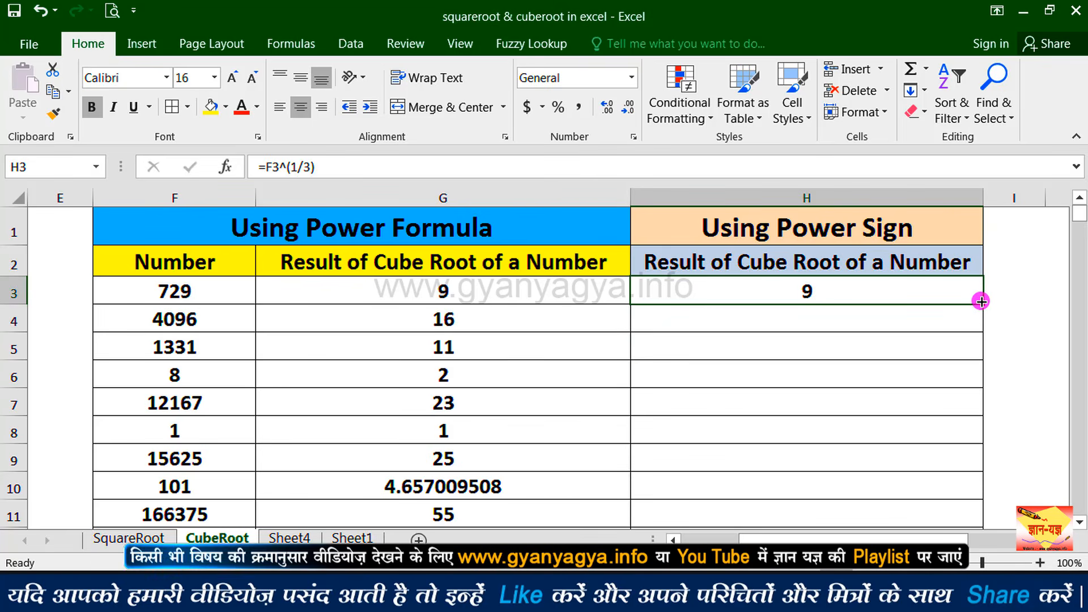
drag(979, 299, 966, 498)
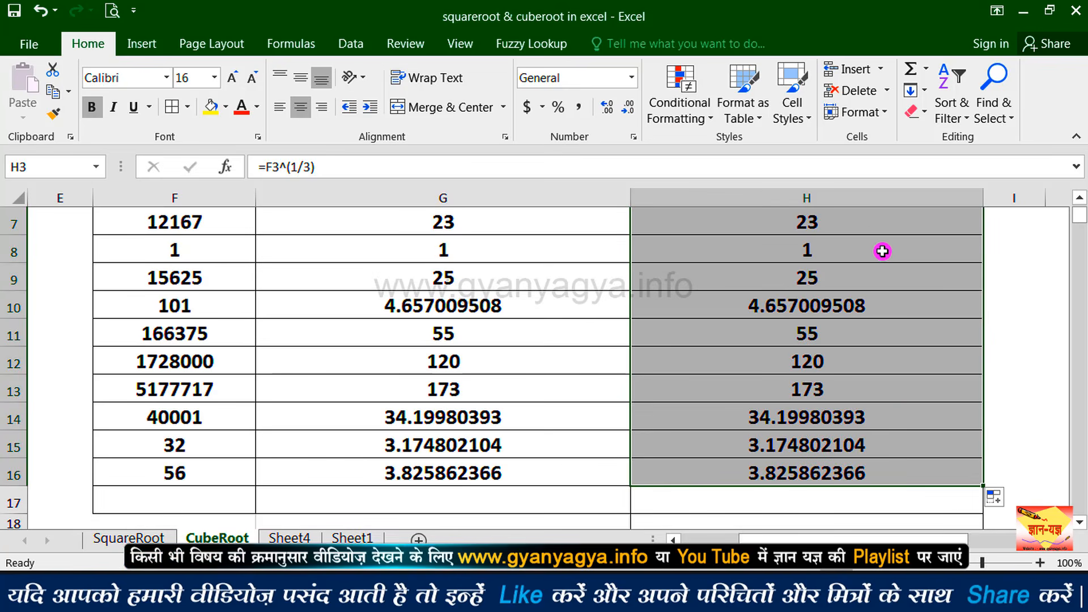
click(1077, 205)
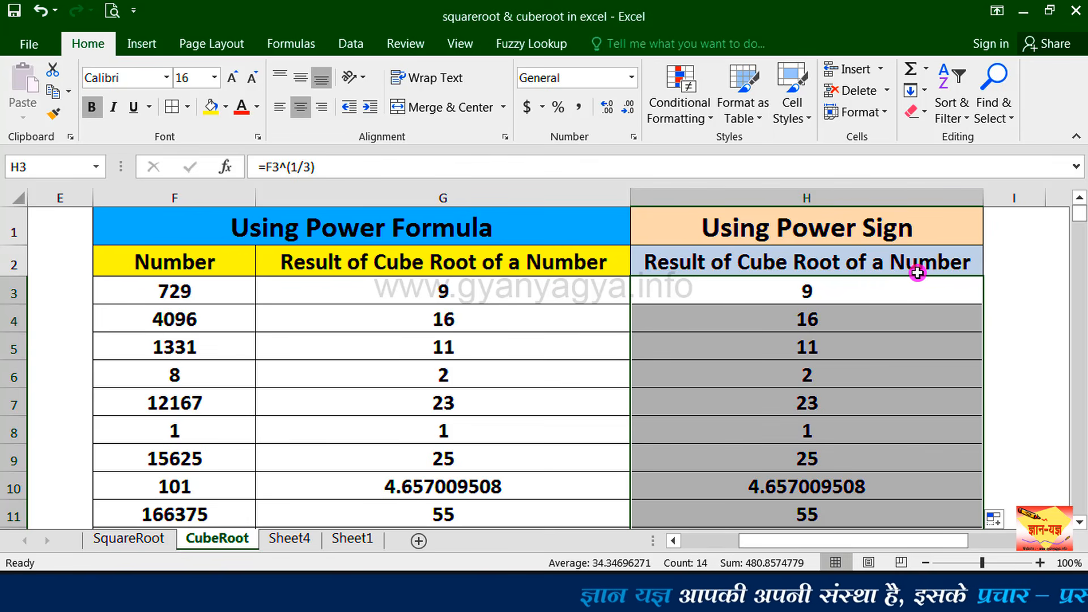
double_click(907, 294)
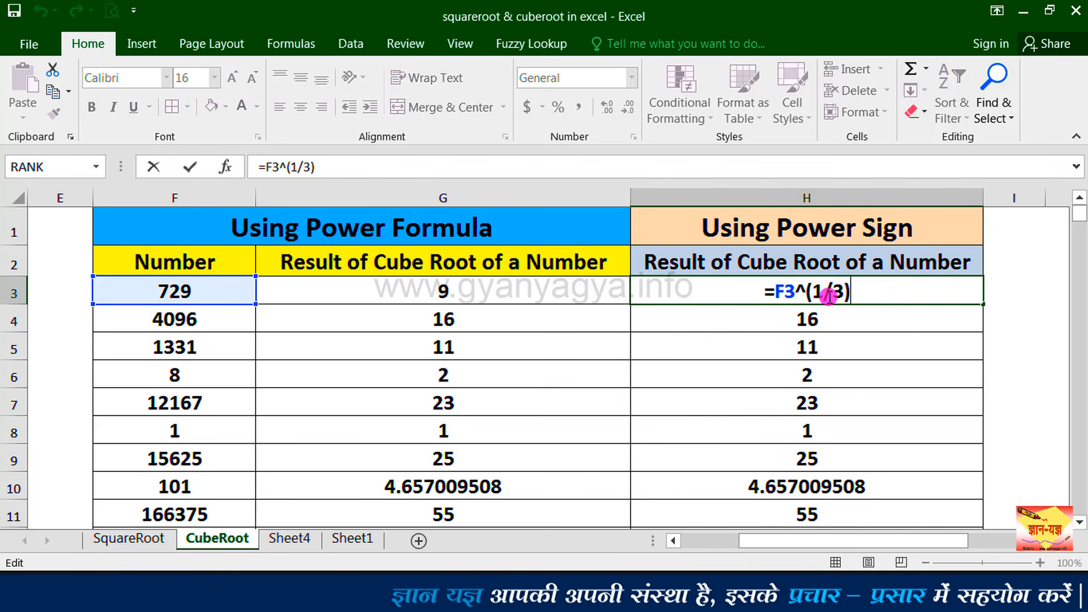